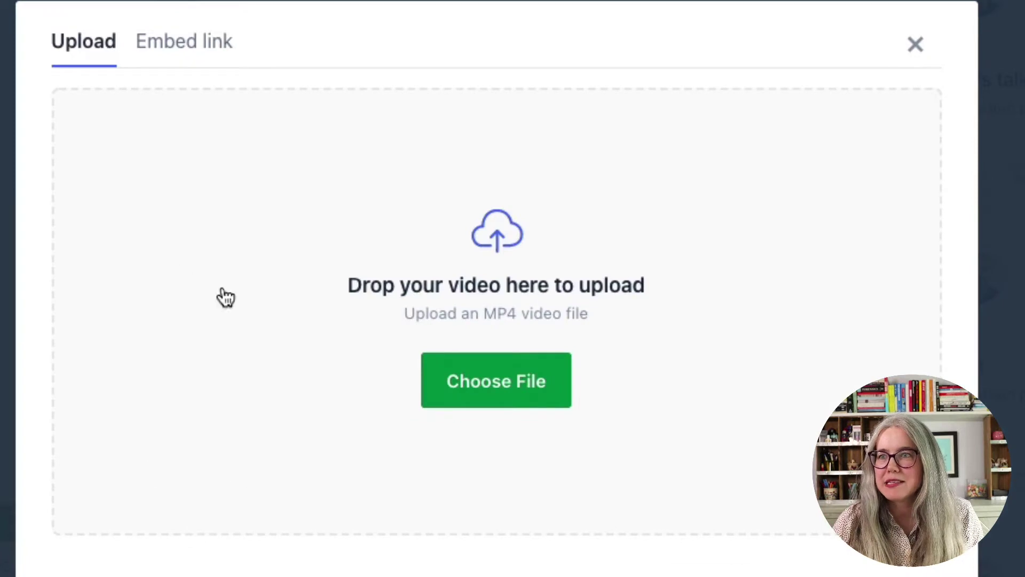
# Step: Embed the YouTube video in the 'YouTube' post by pasting its link in the Embed link tab
pyautogui.click(168, 58)
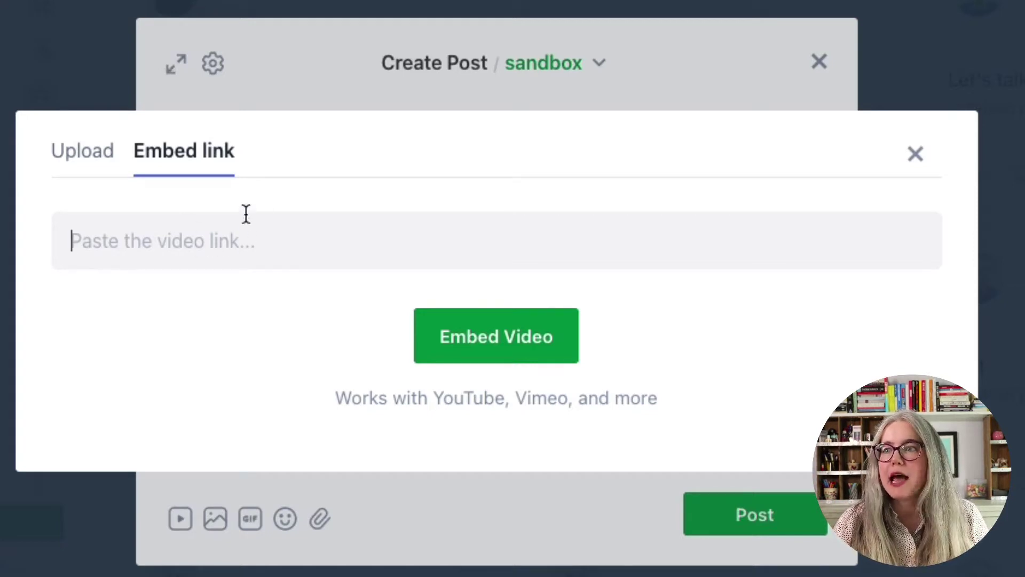
pyautogui.write('https://youtu.be/n2-Bm9rorXI')
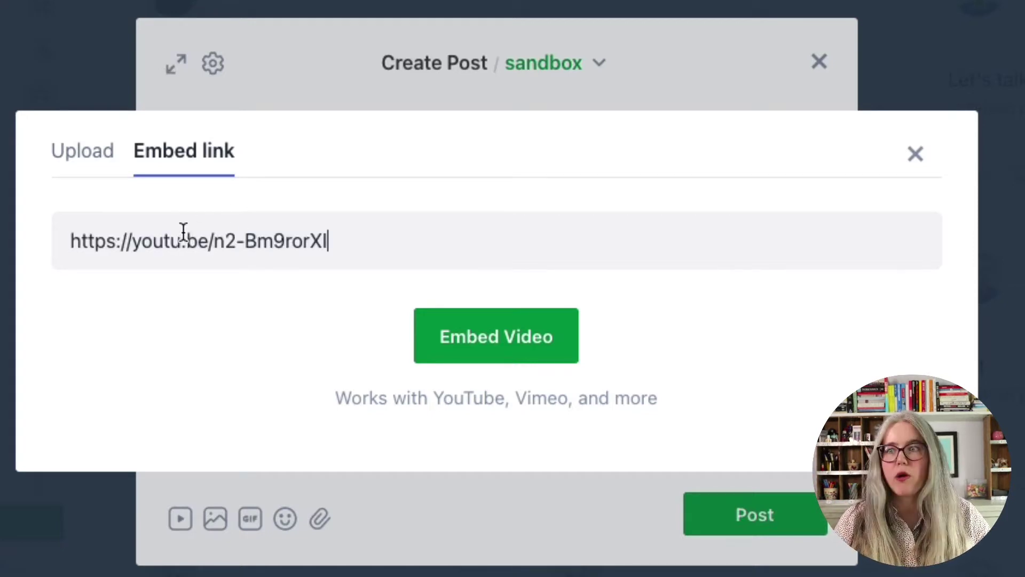
pyautogui.click(470, 341)
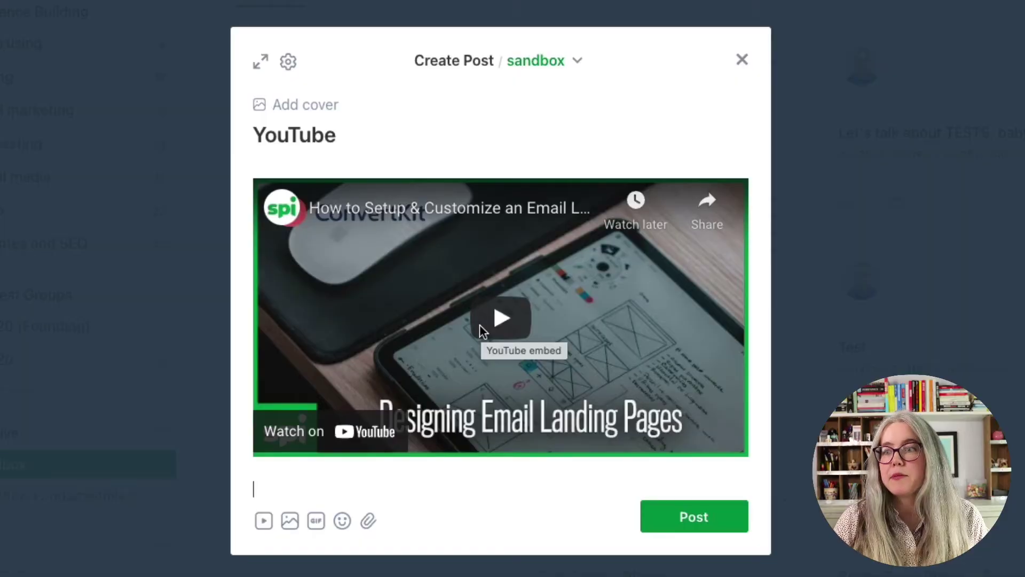
# Step: Add a second YouTube embed with the same pasted link via /youtube, then publish the post
pyautogui.write('/')
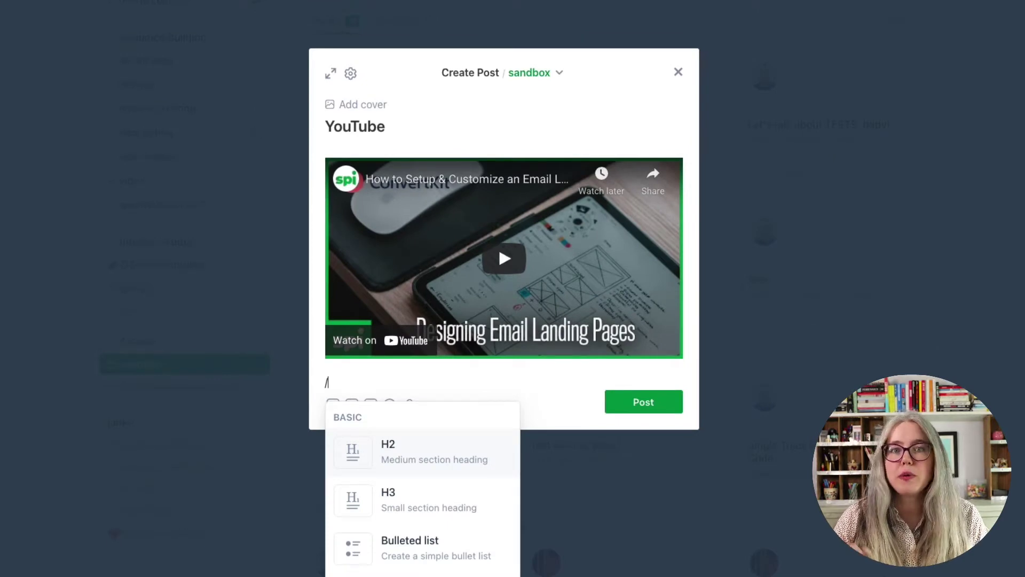
pyautogui.write('you')
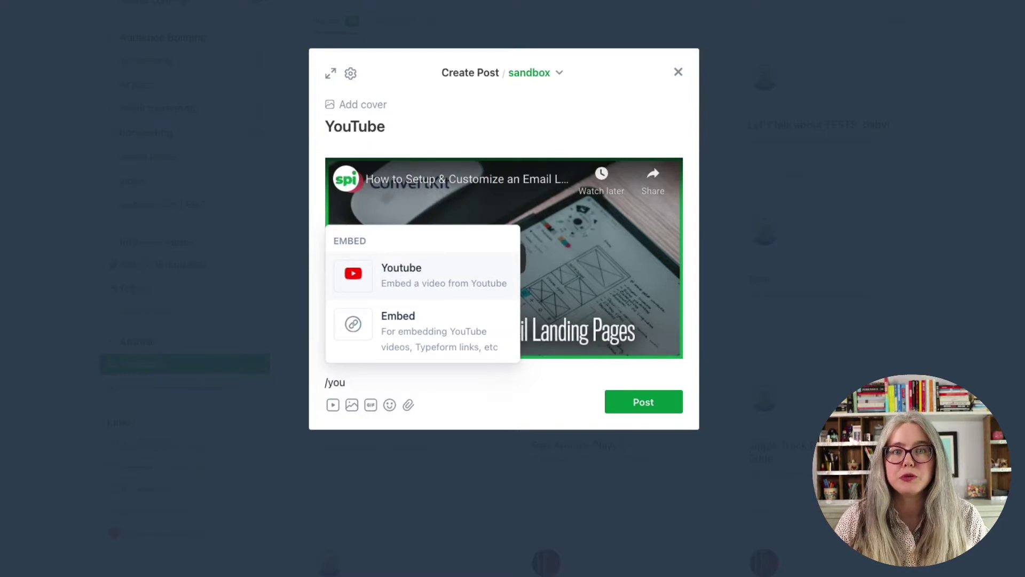
pyautogui.click(394, 281)
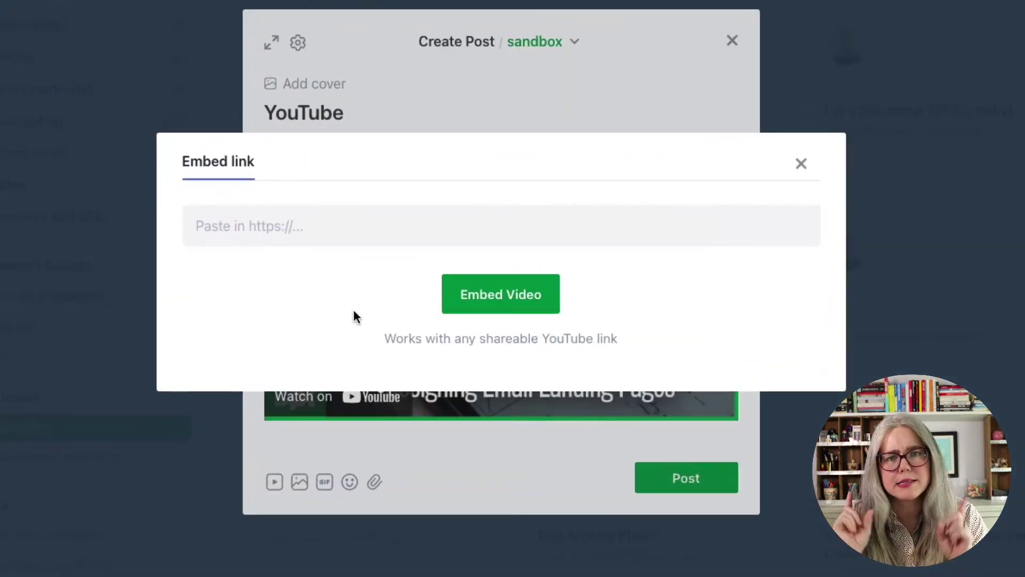
pyautogui.write('https://youtu.be/n2-Bm9rorXI')
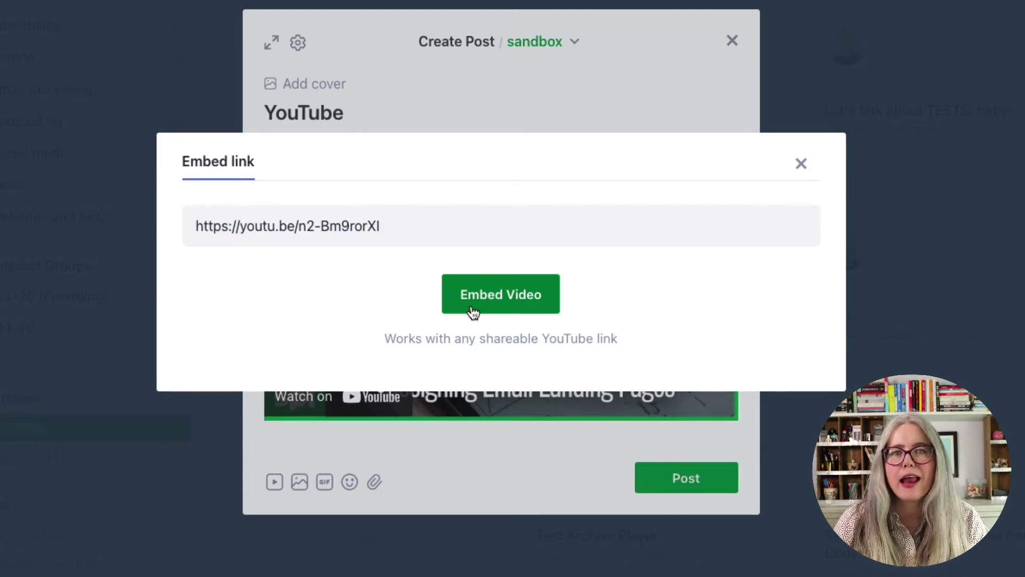
pyautogui.click(473, 313)
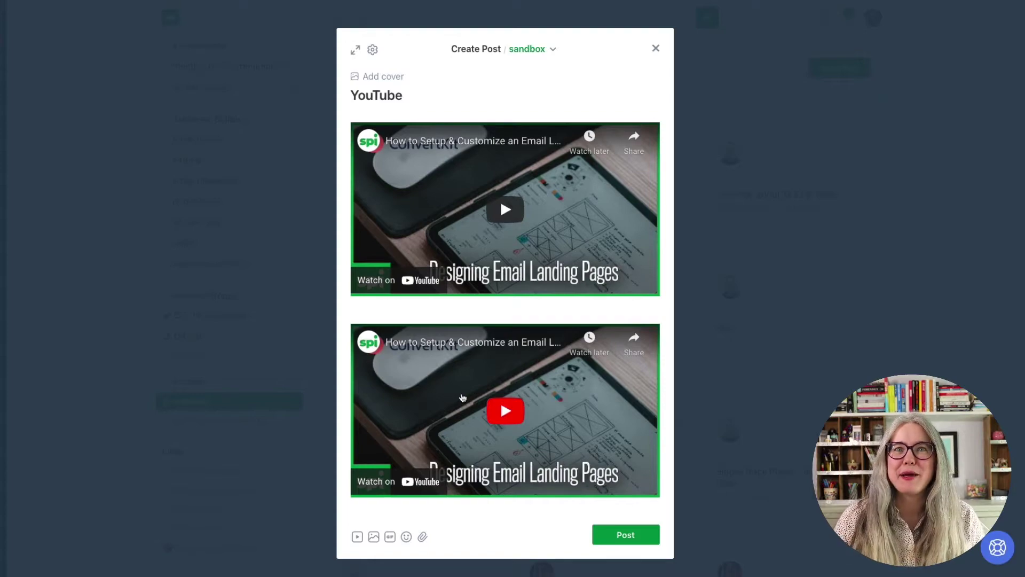
pyautogui.click(595, 542)
pyautogui.scroll(-2, 548, 414)
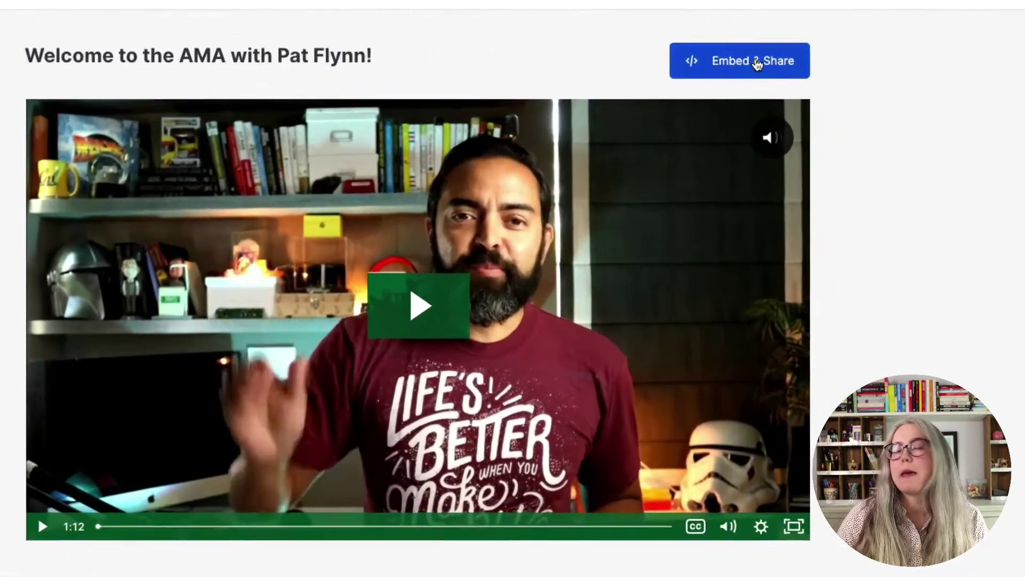
# Step: Review the Wistia Embed & Share tabs, then copy the AMA welcome video's public share link
pyautogui.click(757, 63)
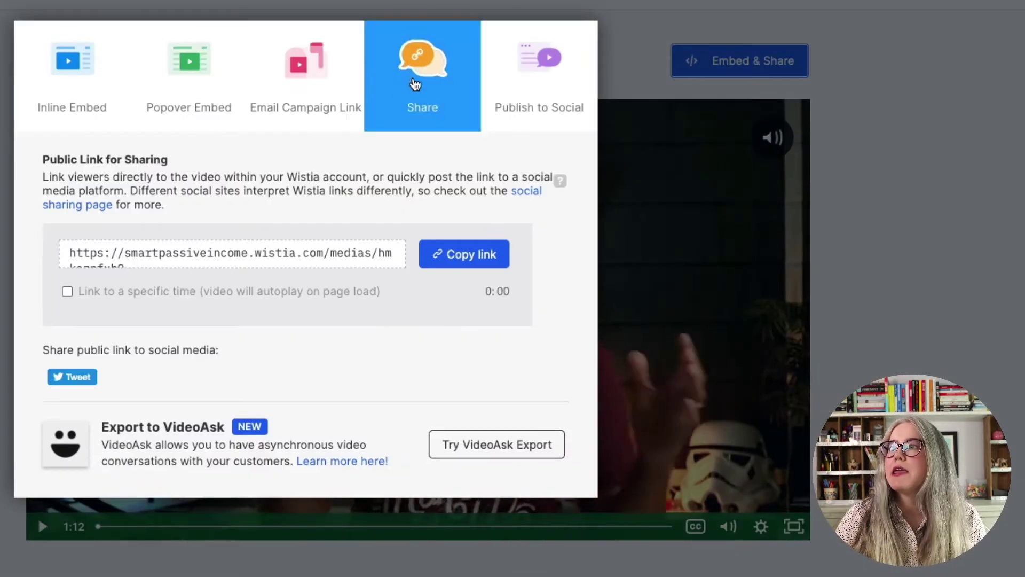
pyautogui.click(87, 51)
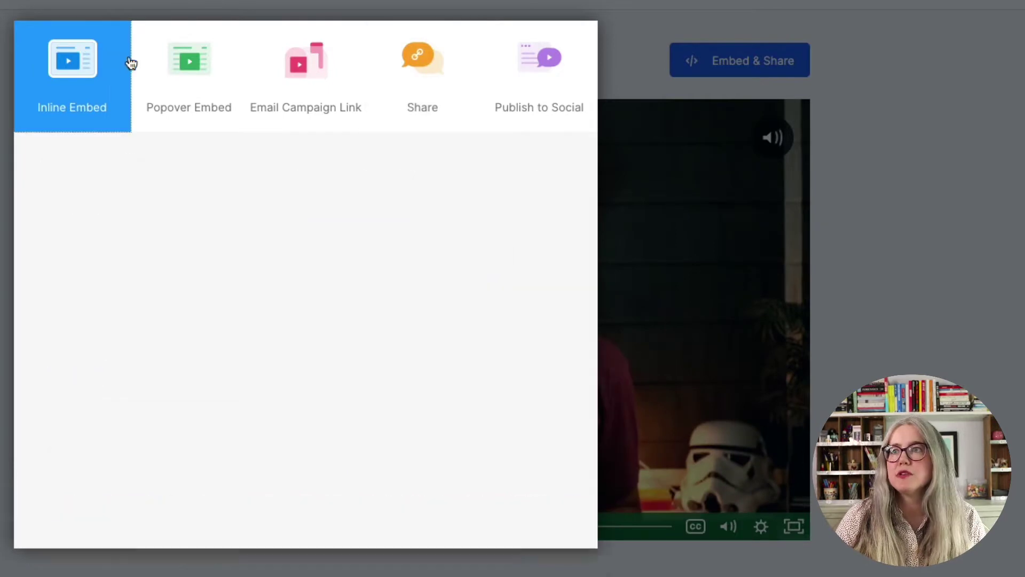
pyautogui.click(214, 72)
pyautogui.click(301, 82)
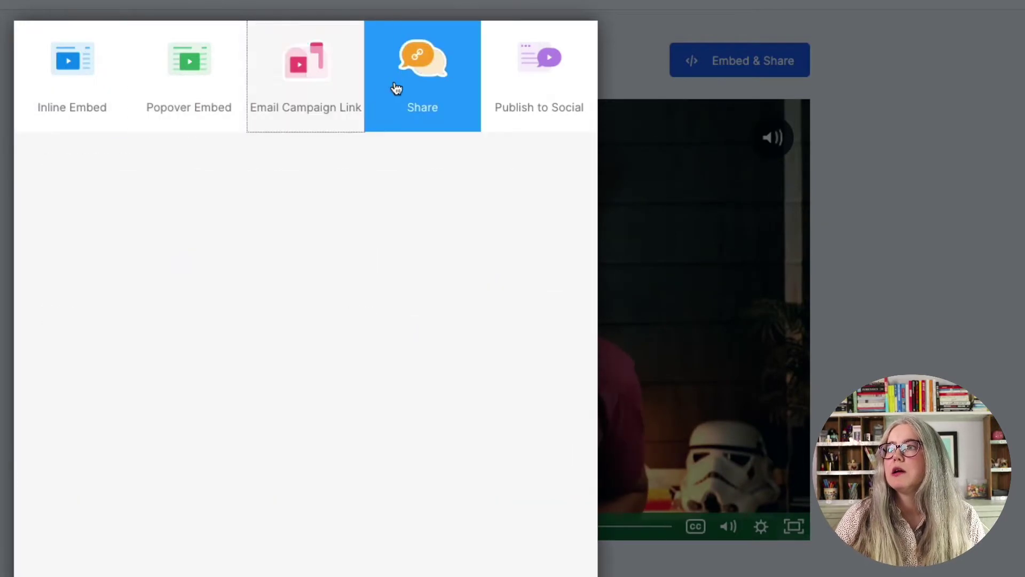
pyautogui.click(418, 91)
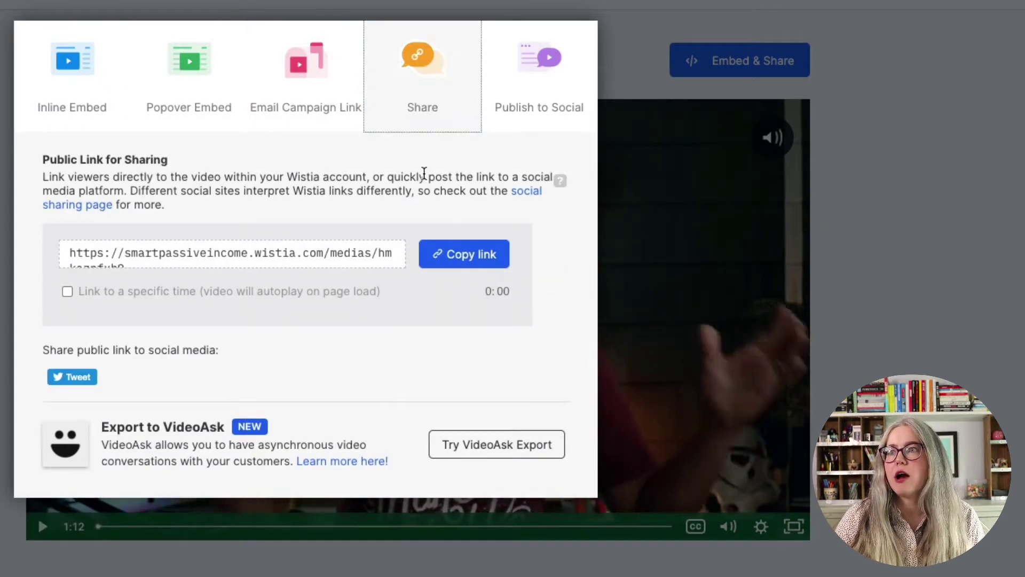
pyautogui.click(448, 255)
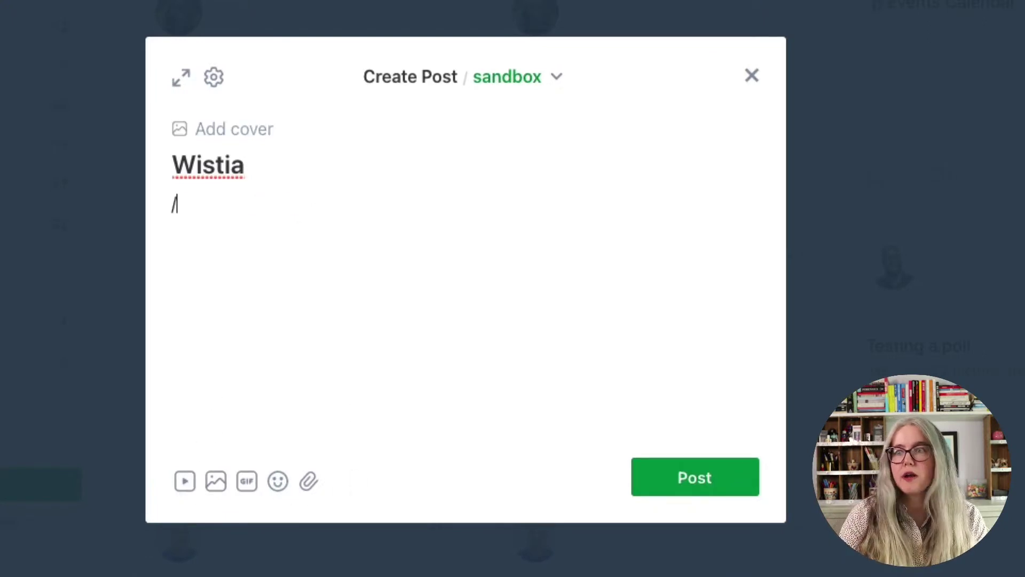
# Step: Embed the copied Wistia link in the 'Wistia' post body using the Wistia embed option
pyautogui.write('wist')
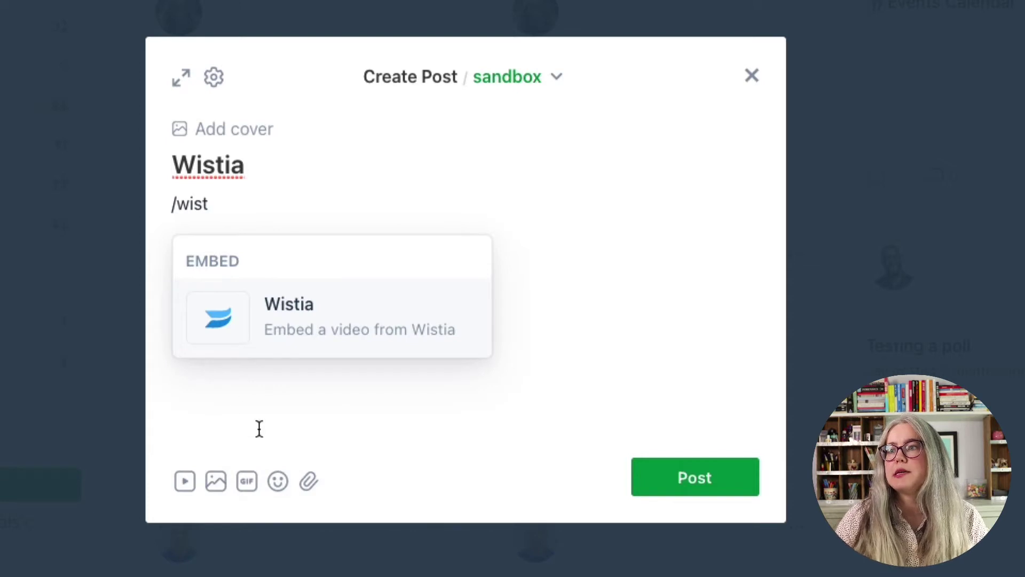
pyautogui.click(317, 333)
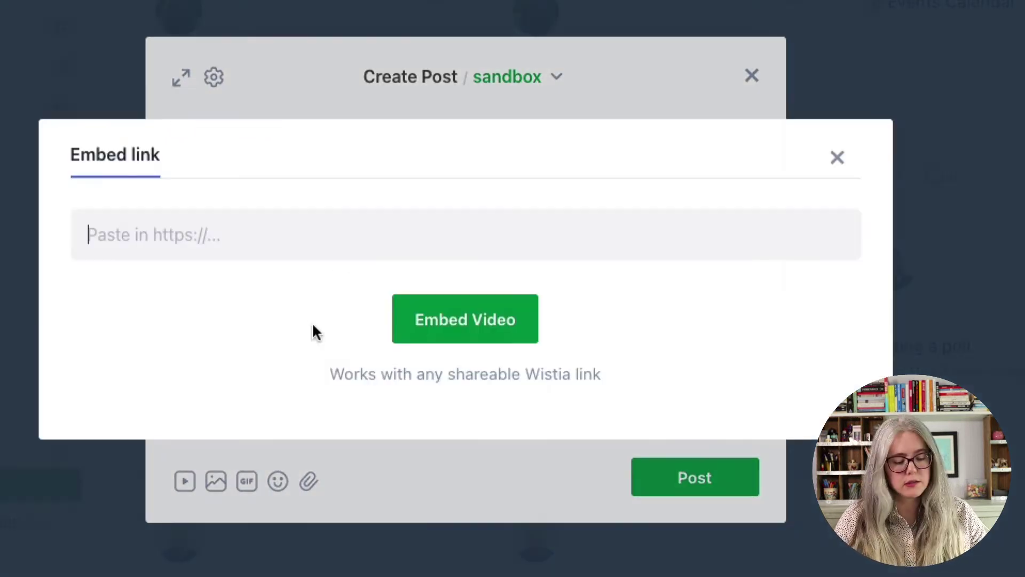
pyautogui.hotkey('ctrl', 'v')
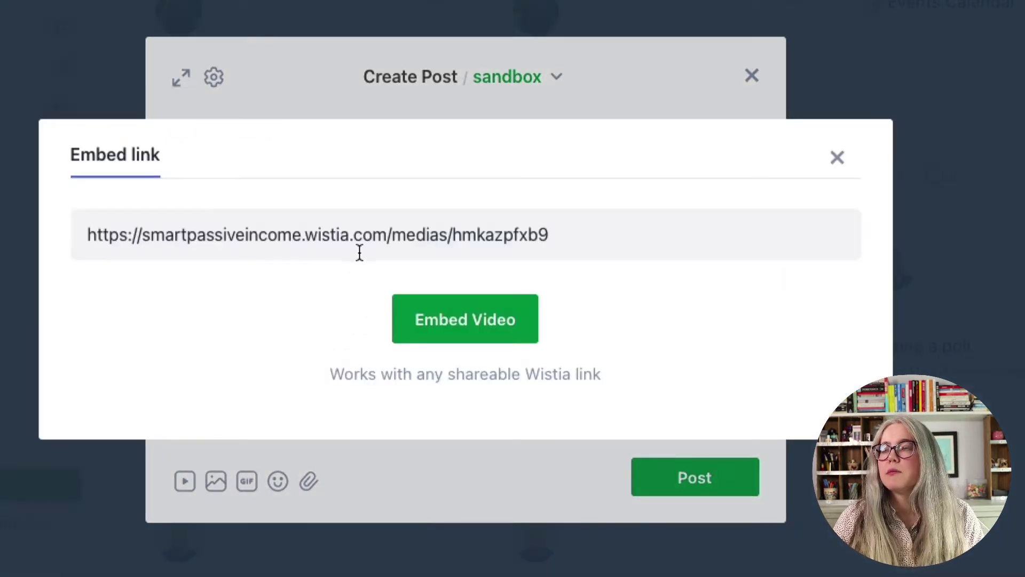
pyautogui.click(442, 317)
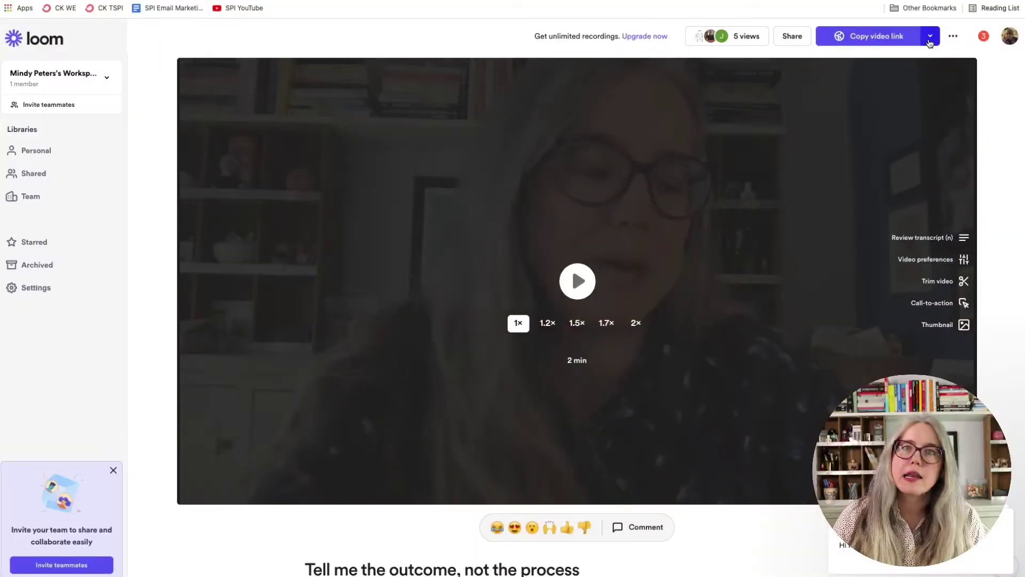
# Step: Open the Loom recording's Share your video privacy settings
pyautogui.click(931, 36)
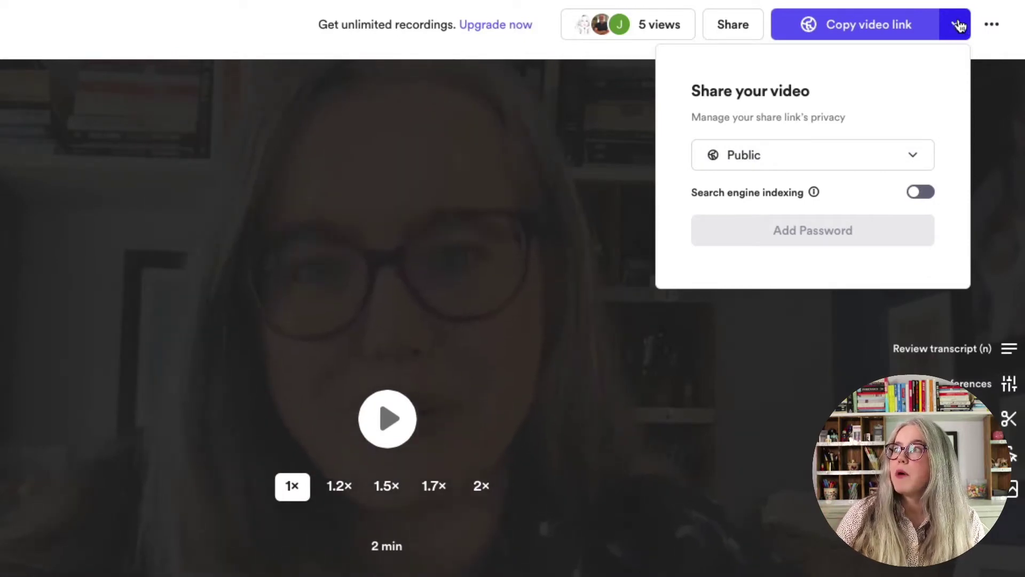
# Step: Keep the Loom recording's link privacy set to Public and copy its share link
pyautogui.click(959, 26)
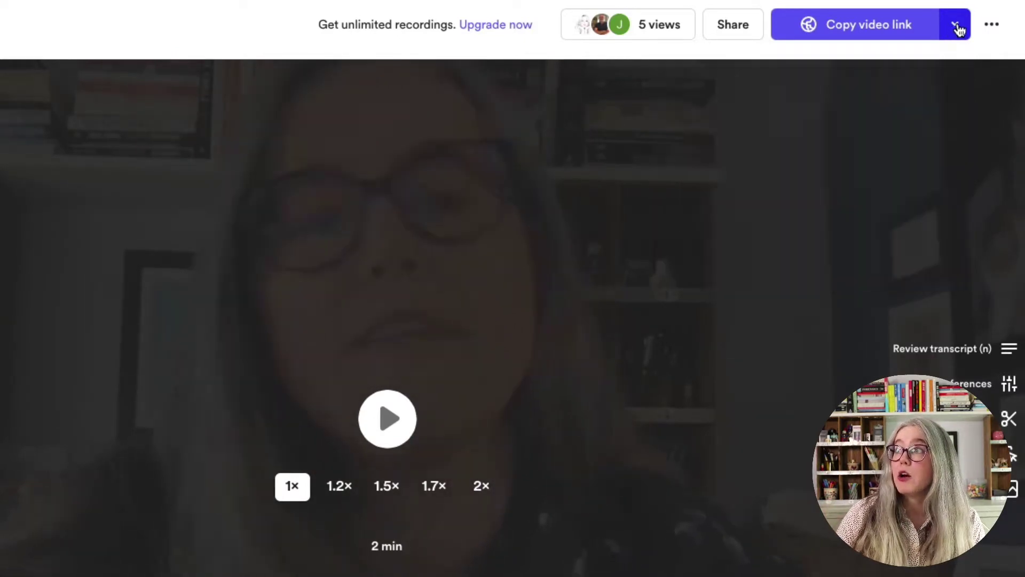
pyautogui.click(959, 27)
pyautogui.moveTo(815, 229)
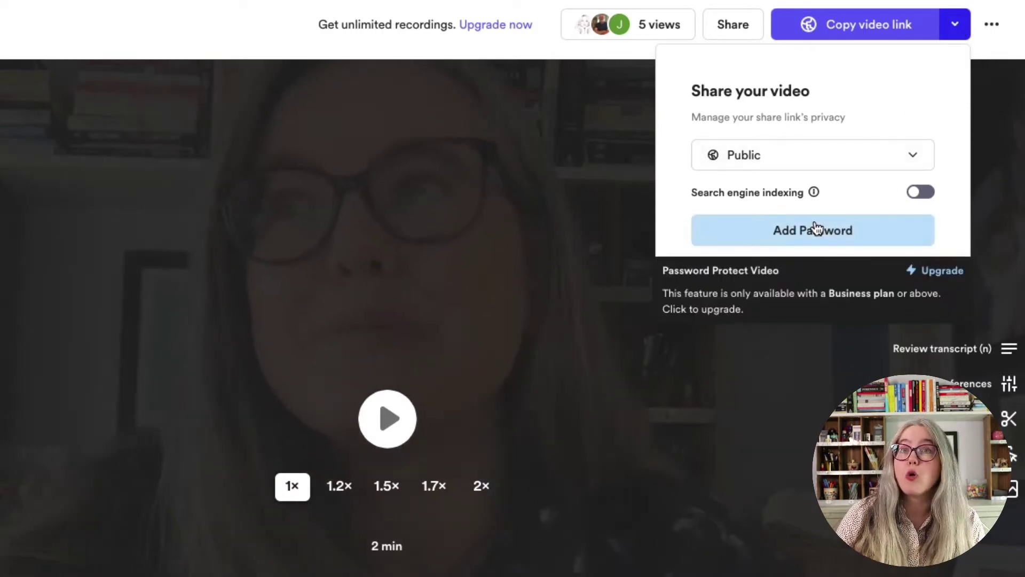
pyautogui.click(911, 158)
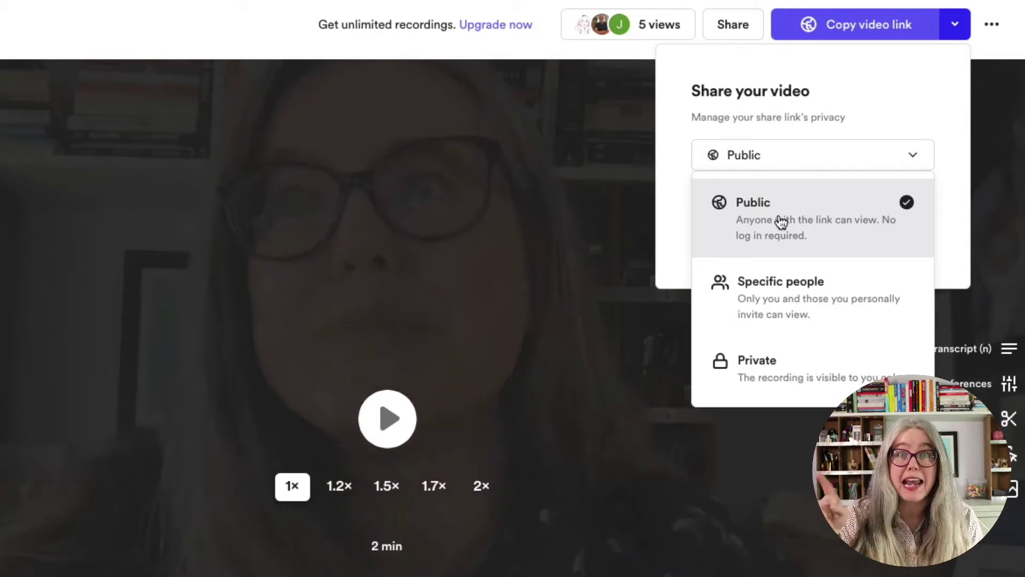
pyautogui.click(780, 221)
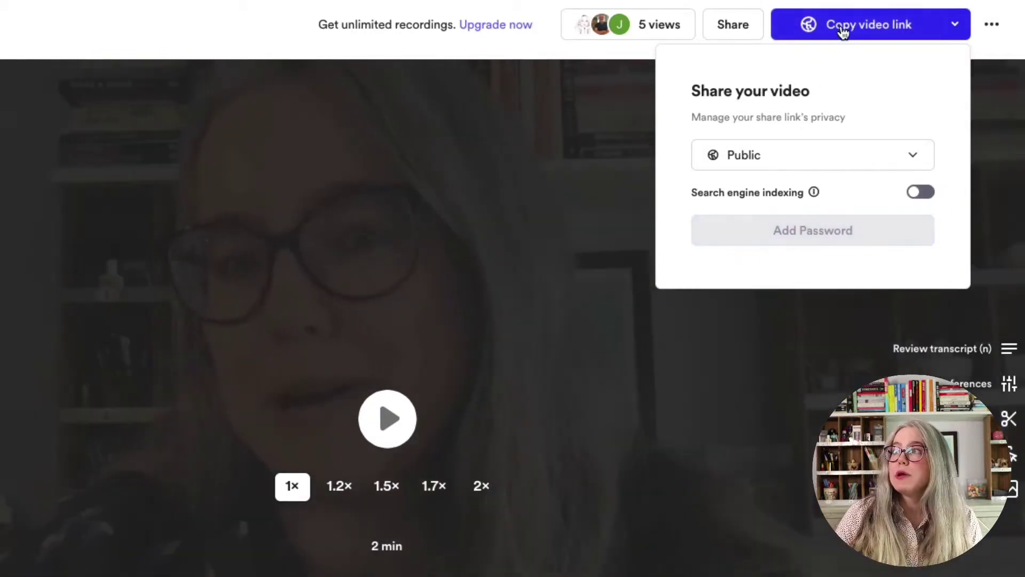
pyautogui.click(735, 26)
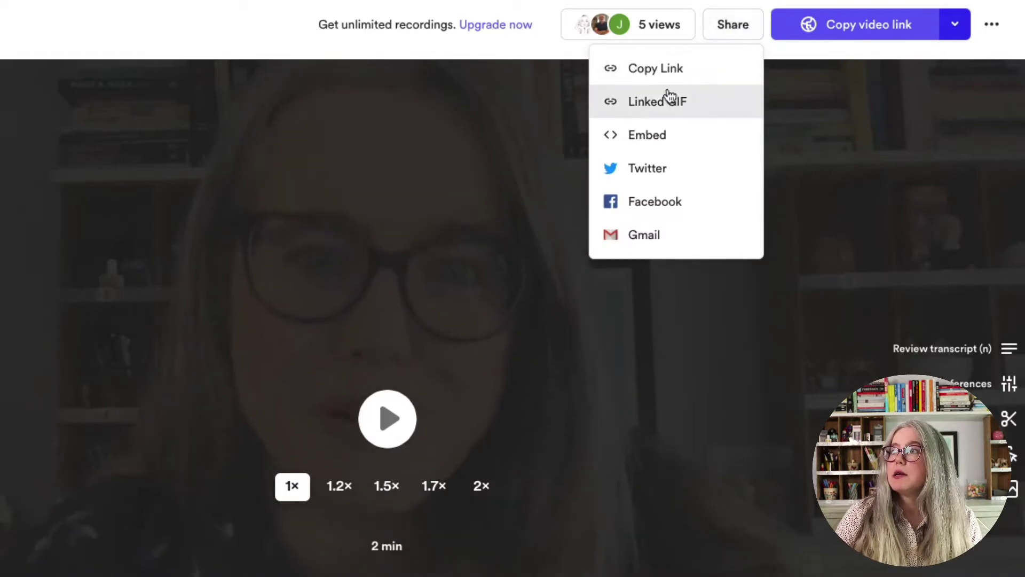
pyautogui.click(662, 73)
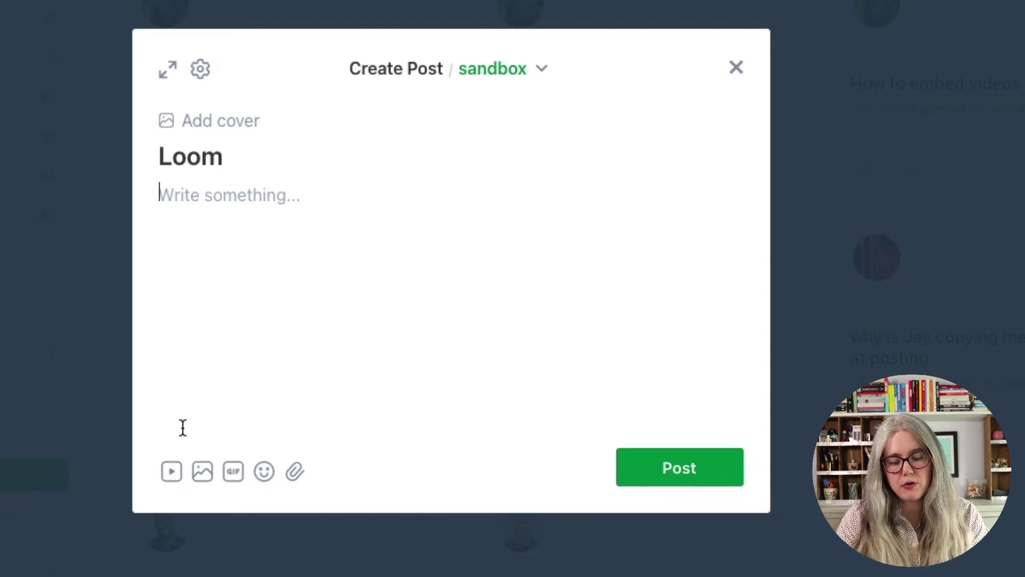
# Step: Choose the Loom embed via /loom in the 'Loom' post body to get the Embed link dialog
pyautogui.write('/loom')
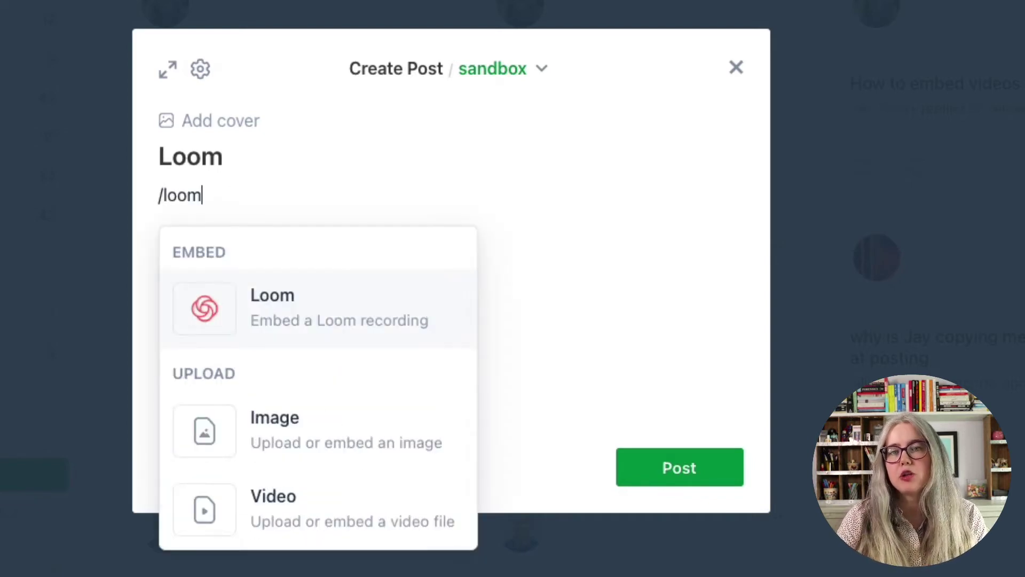
pyautogui.click(297, 321)
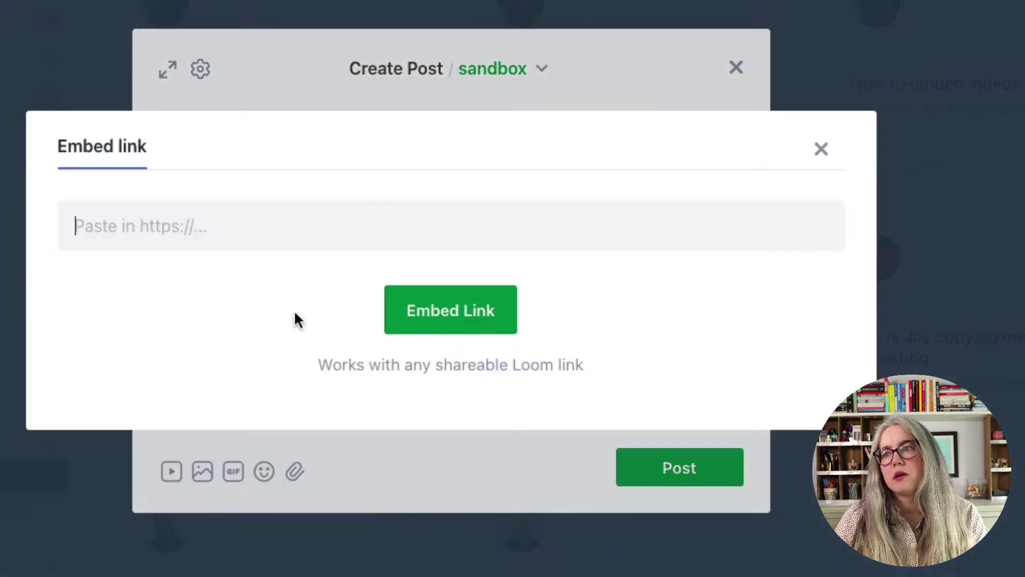
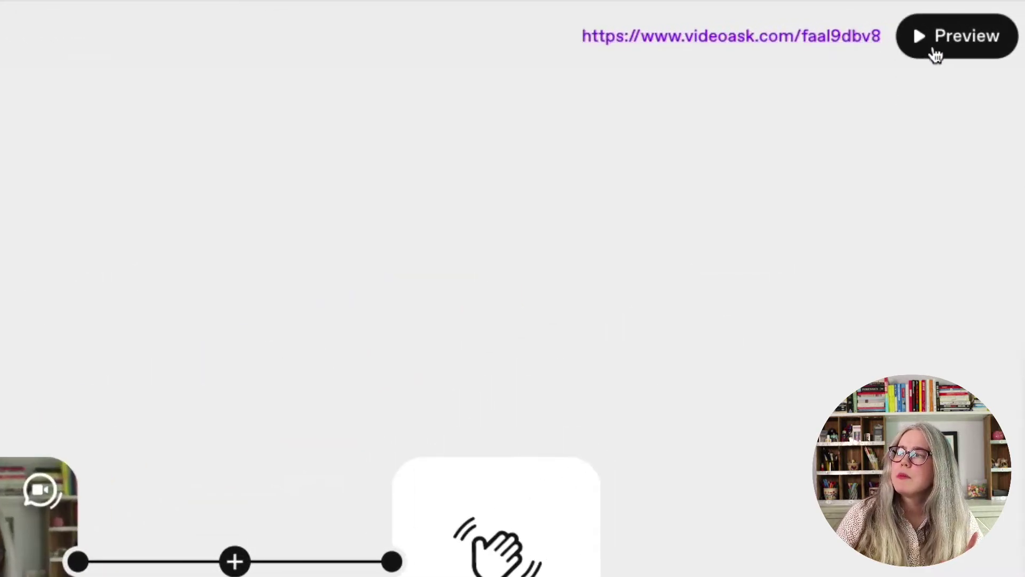
# Step: Open the VideoAsk in Live mode so answers are collected
pyautogui.click(937, 55)
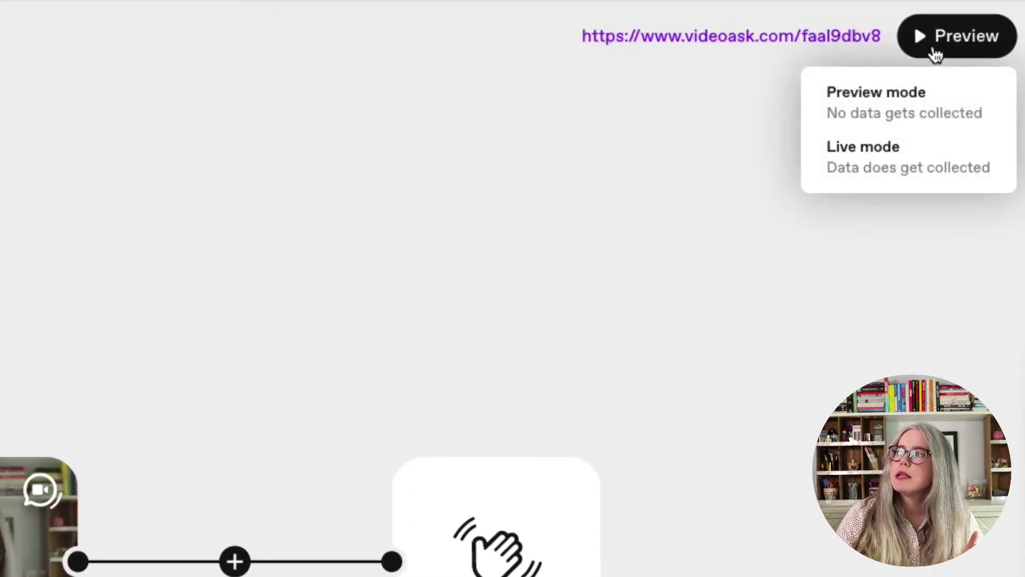
pyautogui.click(858, 159)
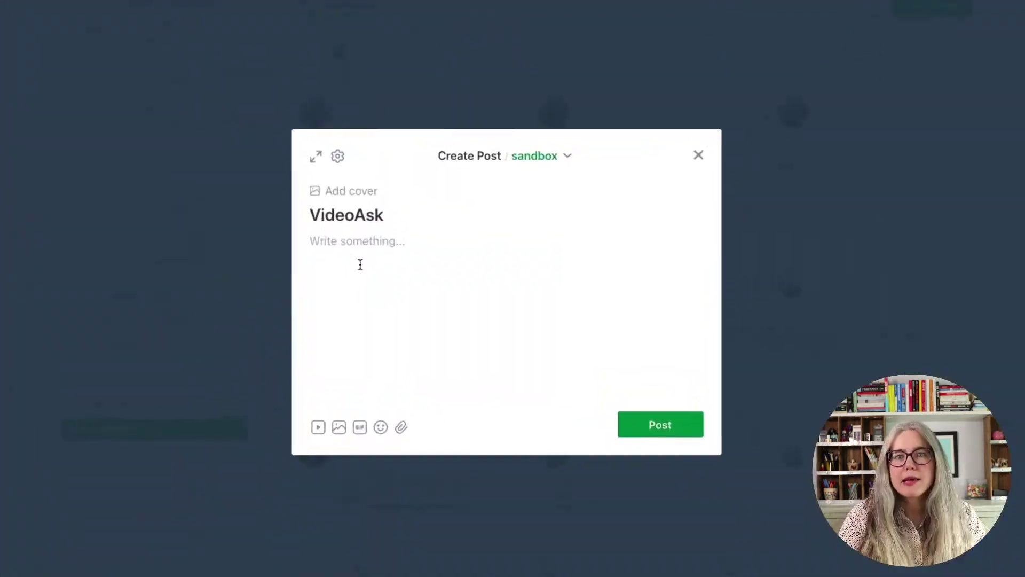
# Step: Embed the pasted VideoAsk link via /video in the VideoAsk post and publish it to sandbox
pyautogui.write('/')
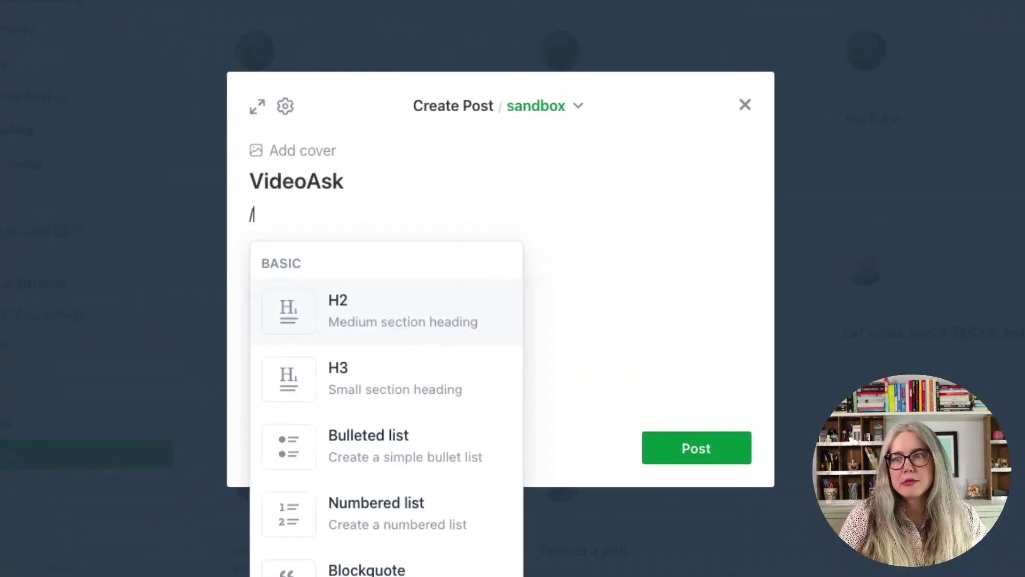
pyautogui.write('video')
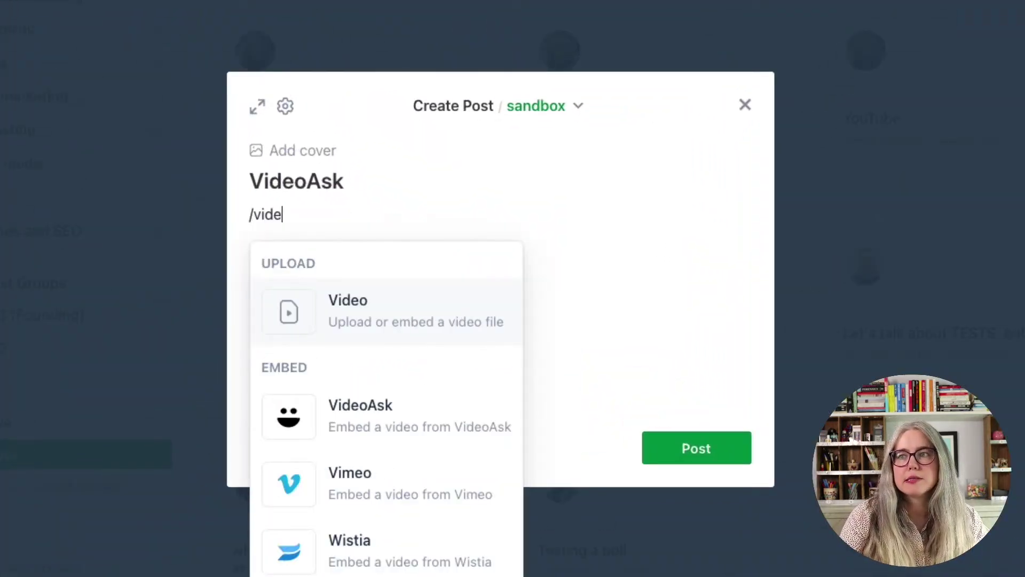
pyautogui.click(342, 410)
pyautogui.write('https://www.videoask.com/faal9dbv8')
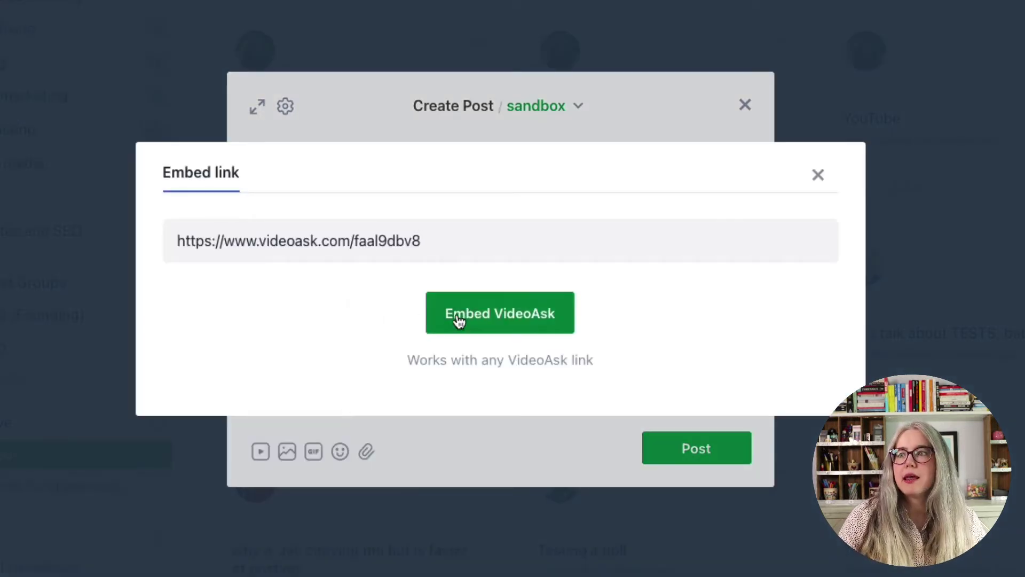
pyautogui.click(462, 321)
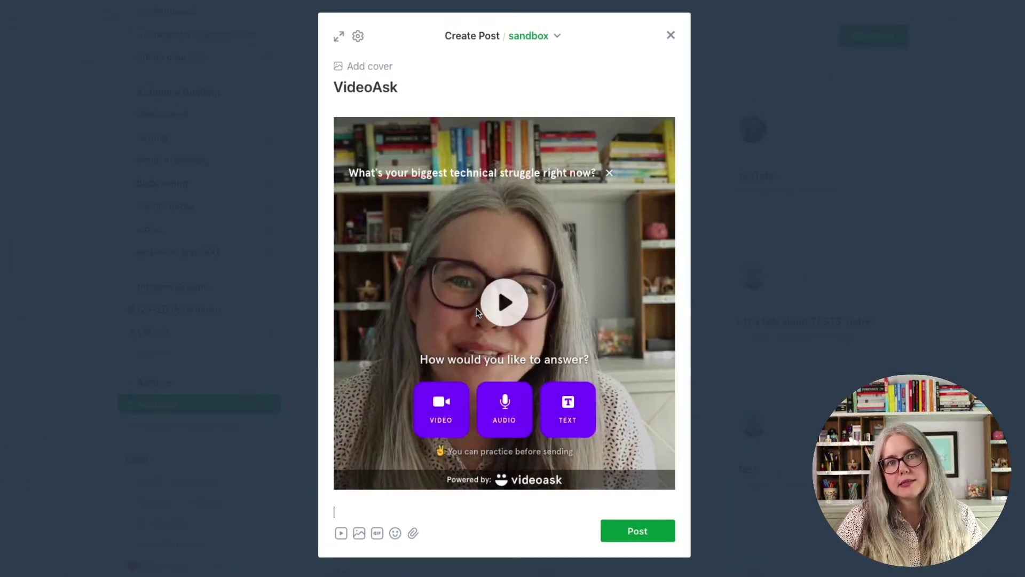
pyautogui.click(639, 536)
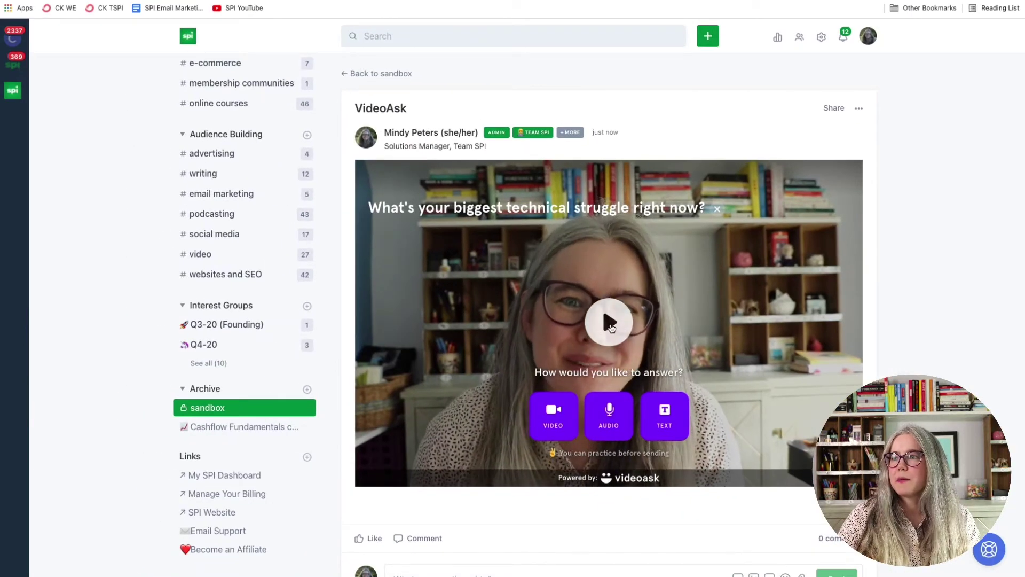
# Step: Play the embedded VideoAsk question and start an AUDIO answer
pyautogui.click(613, 319)
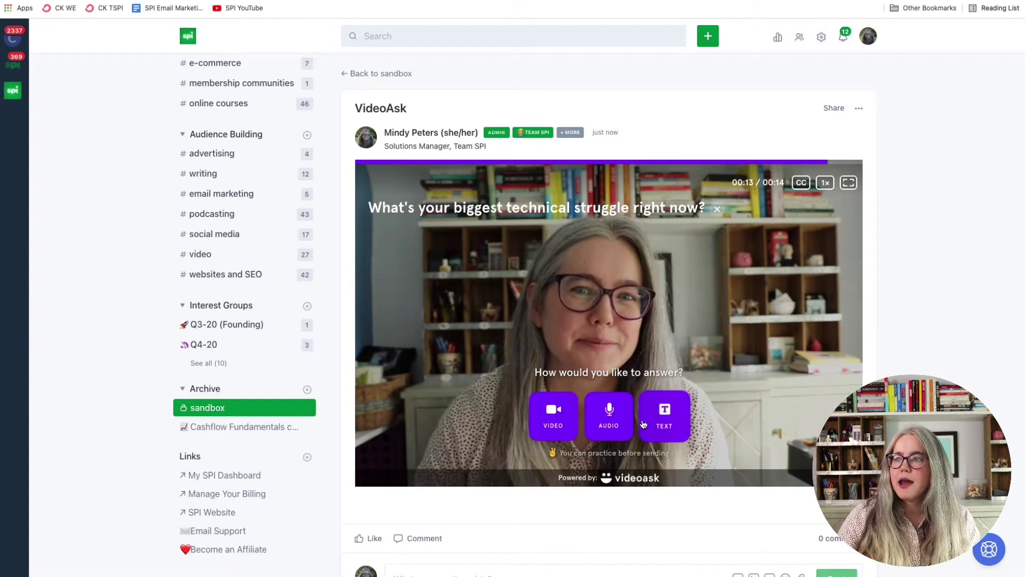
pyautogui.click(612, 432)
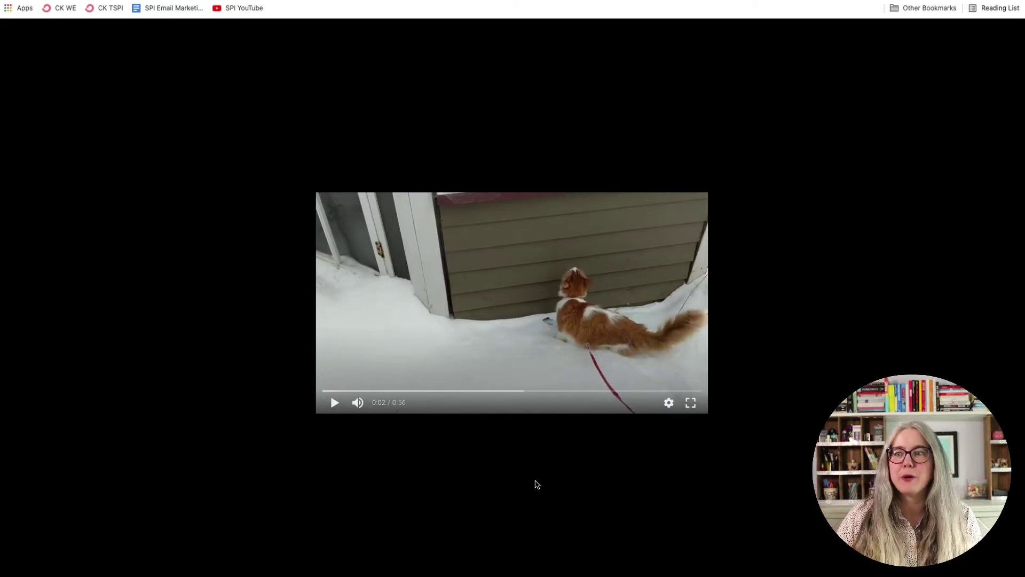
# Step: Publish a Google Photos sandbox post embedding the pasted video link, then open that link
pyautogui.click(572, 346)
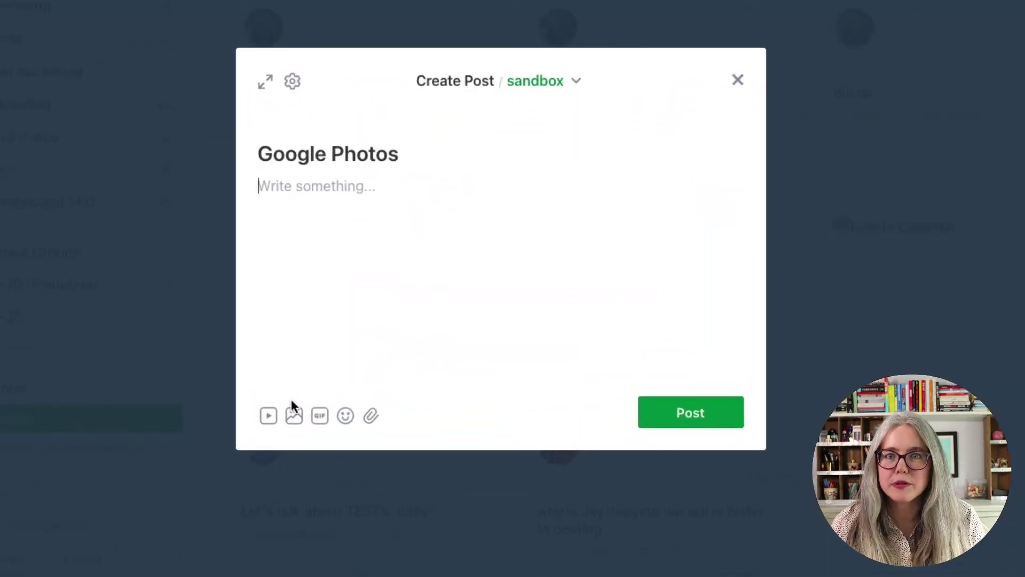
pyautogui.click(269, 416)
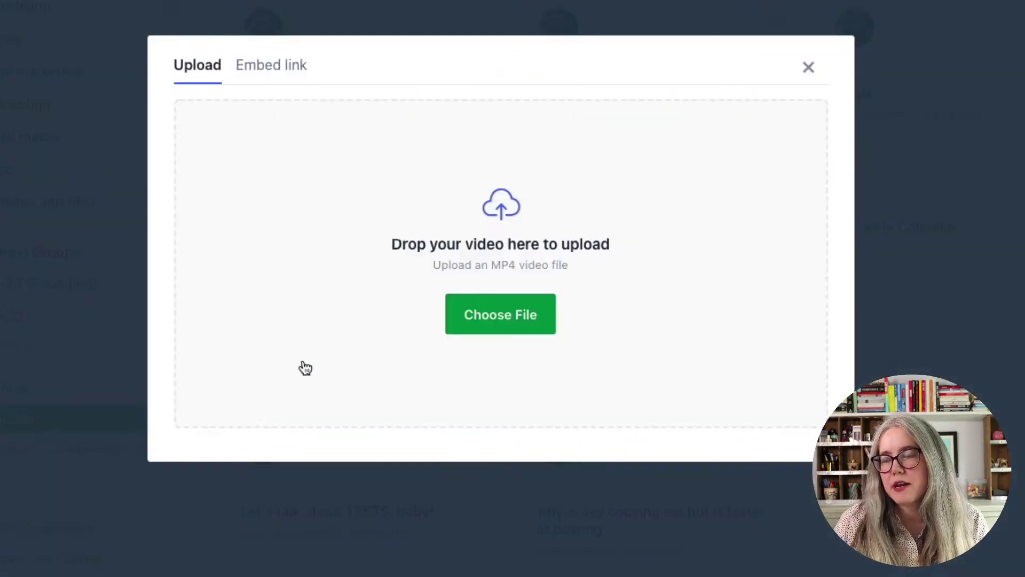
pyautogui.click(271, 66)
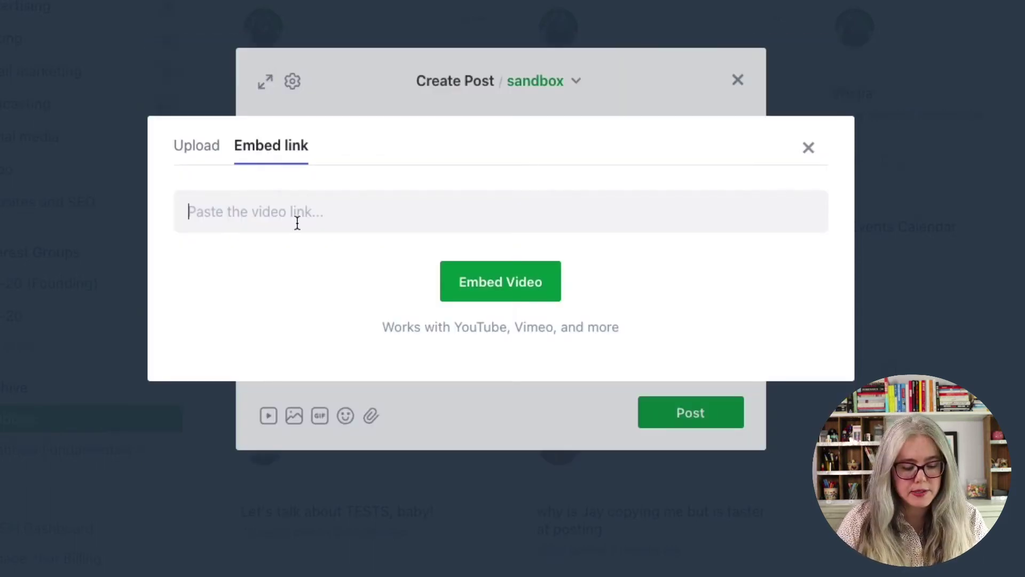
pyautogui.hotkey('ctrl', 'v')
pyautogui.click(483, 295)
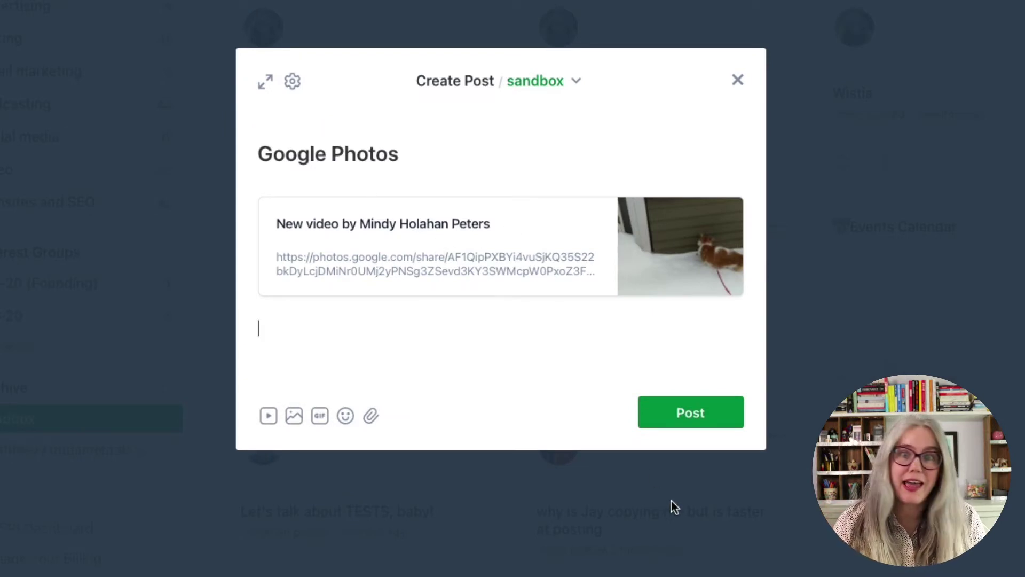
pyautogui.click(683, 411)
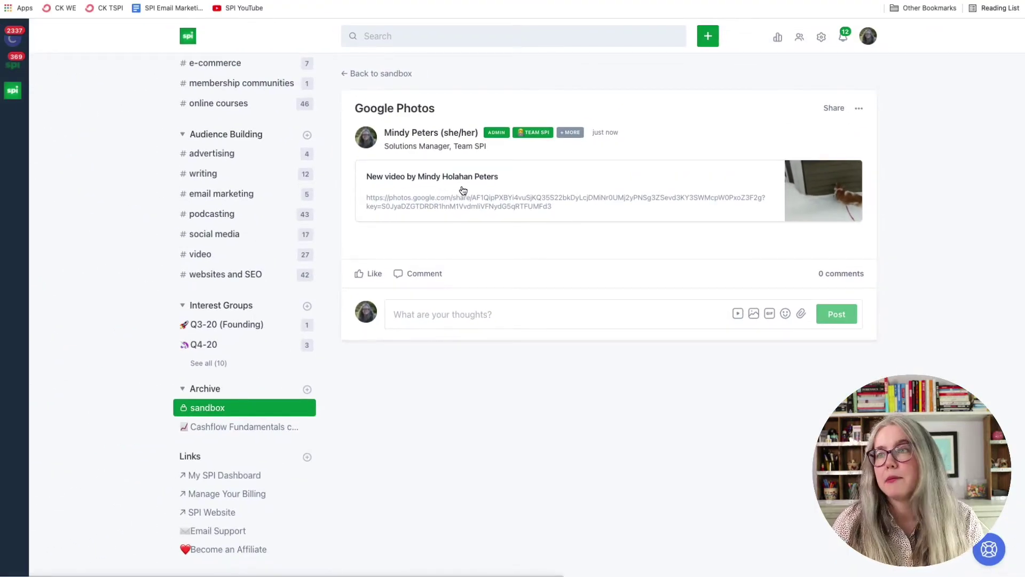
pyautogui.click(463, 190)
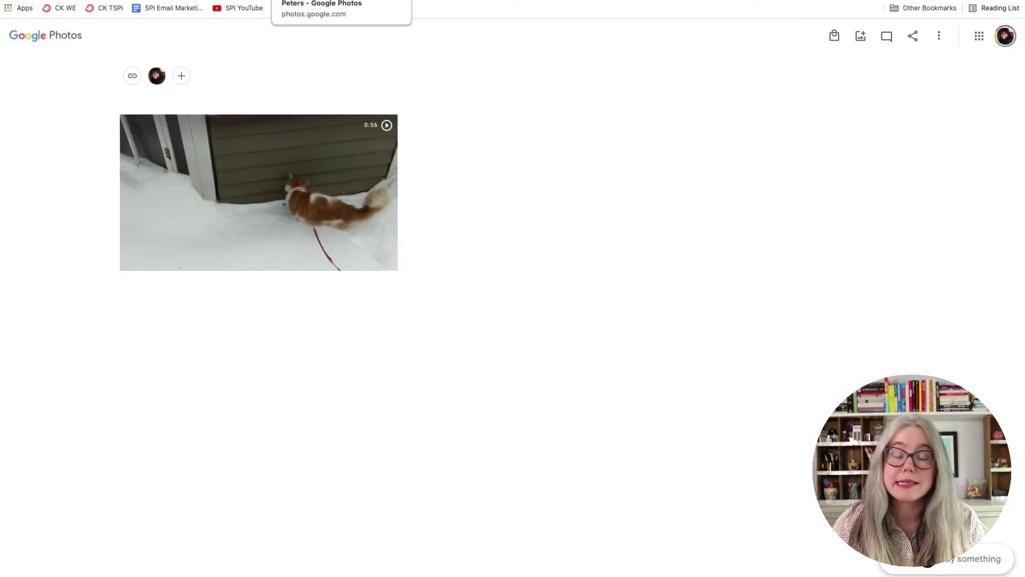
# Step: Download the cat video from Google Photos as Cat in the Snow.mp4
pyautogui.press('super+w')
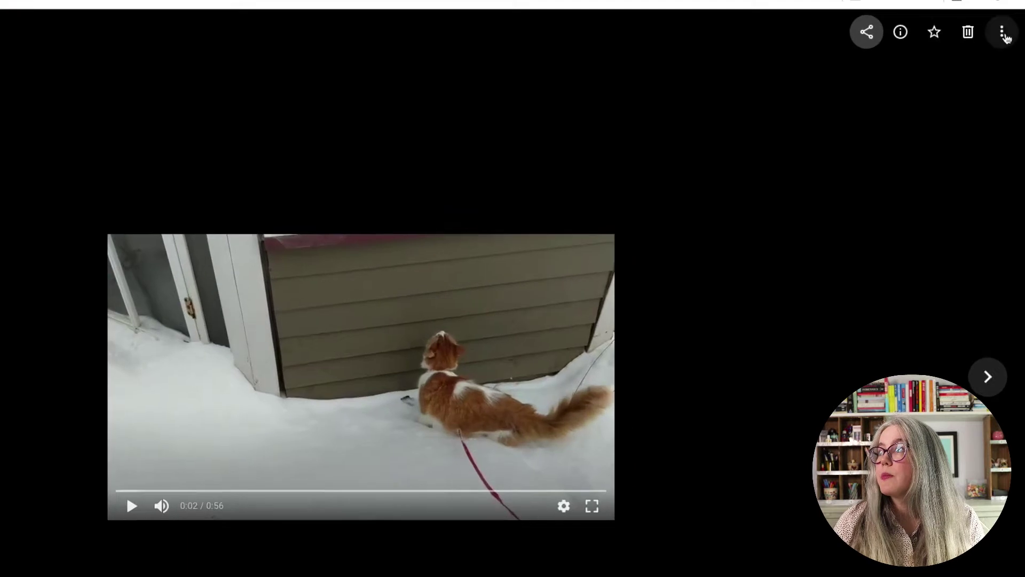
pyautogui.click(1008, 36)
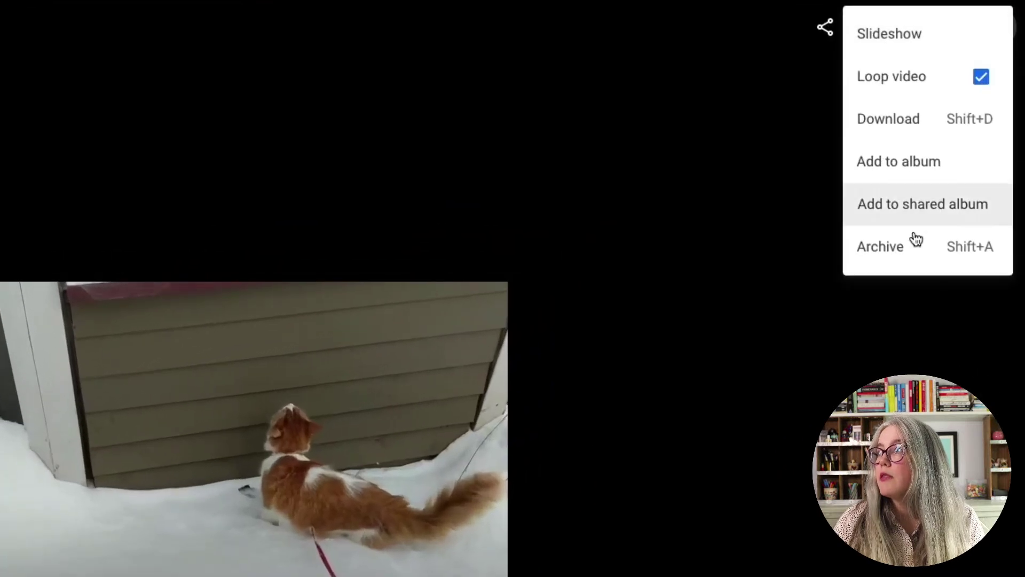
pyautogui.click(915, 125)
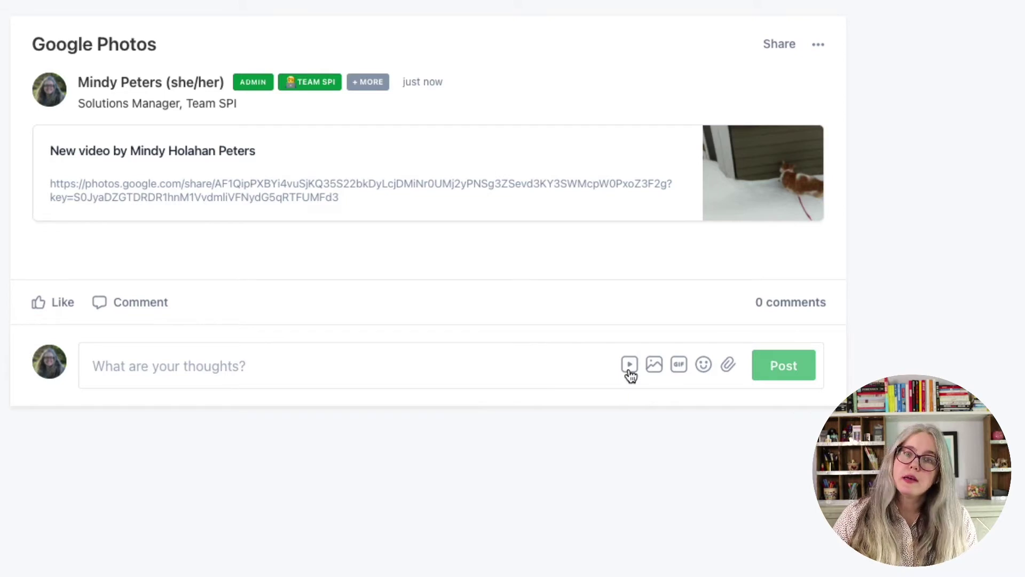
# Step: Bring up the video upload and embed choices from the comment box
pyautogui.click(629, 366)
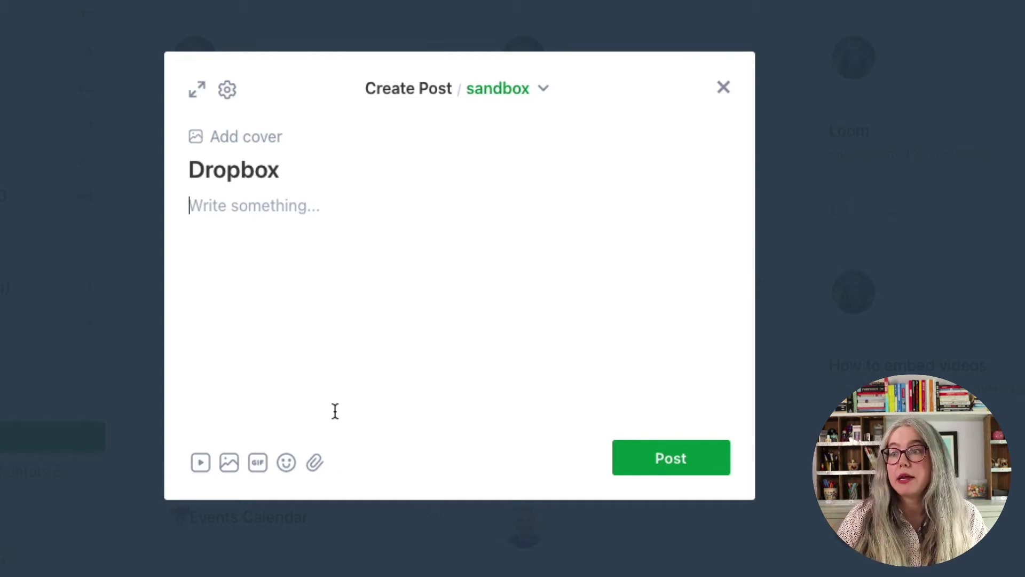
# Step: Bring up the Upload/Embed link choices from the Create Post toolbar's video icon
pyautogui.click(203, 464)
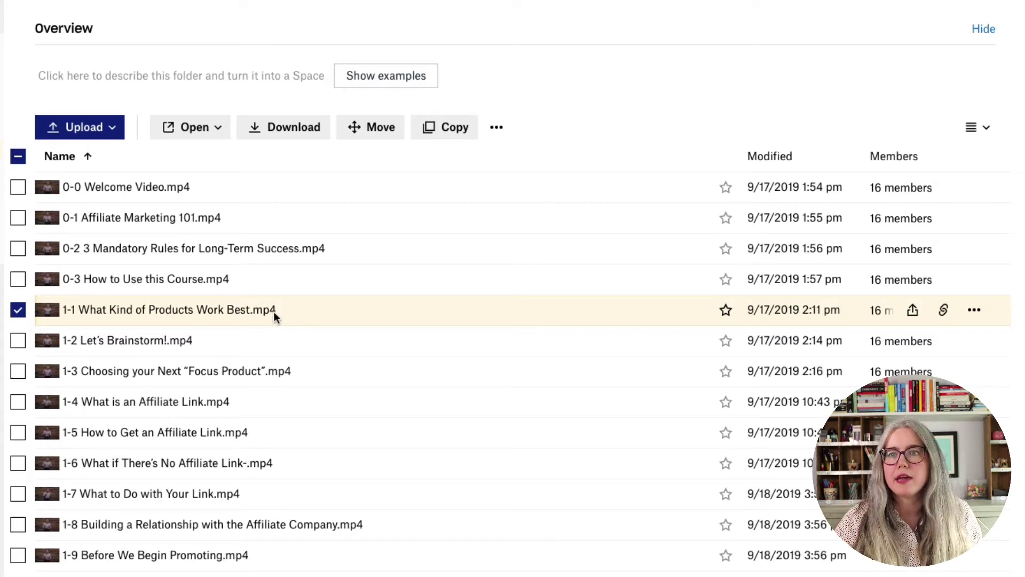
# Step: Copy the Dropbox link for 1-1 What Kind of Products Work Best and paste it into the post
pyautogui.click(18, 309)
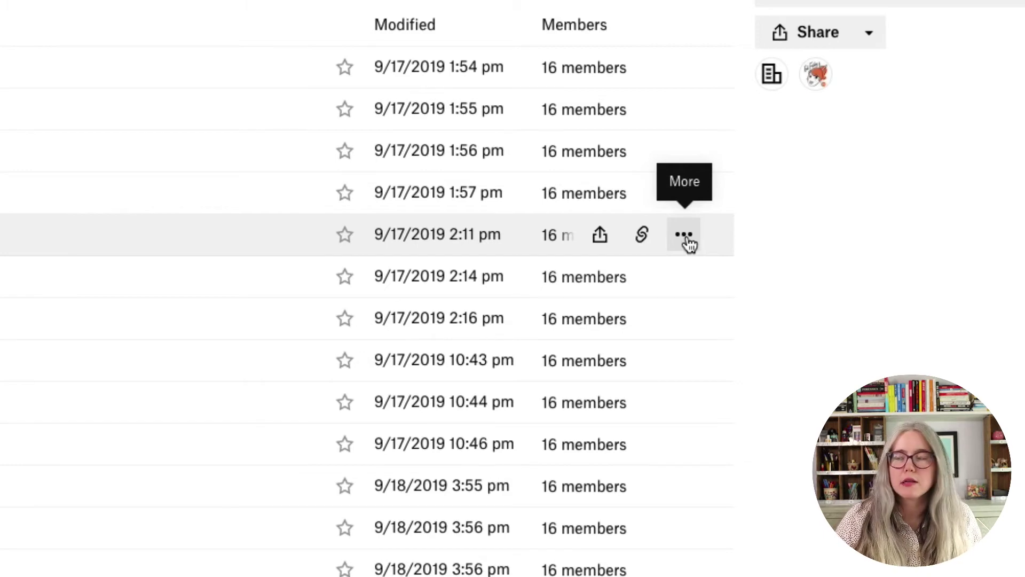
pyautogui.click(685, 238)
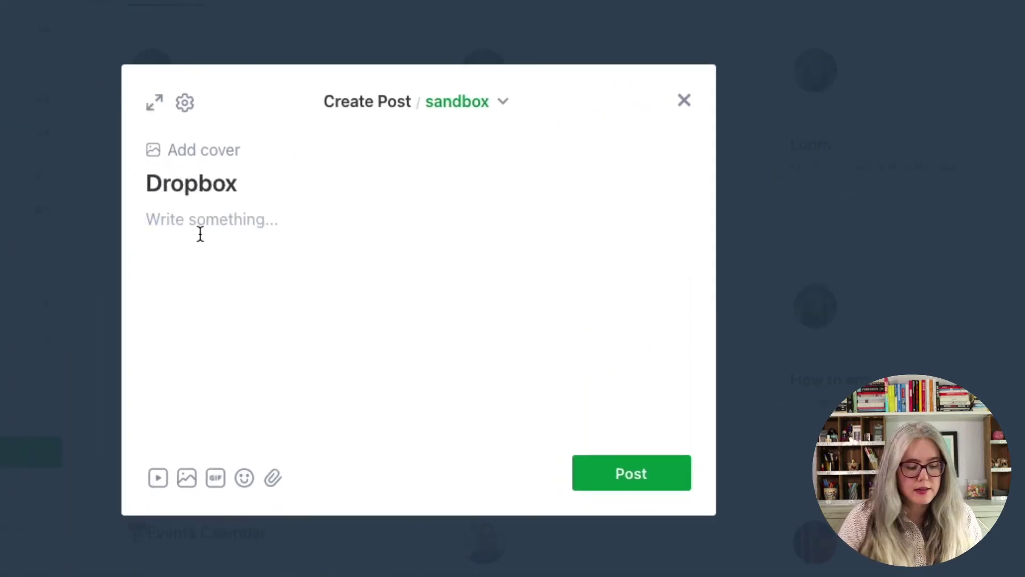
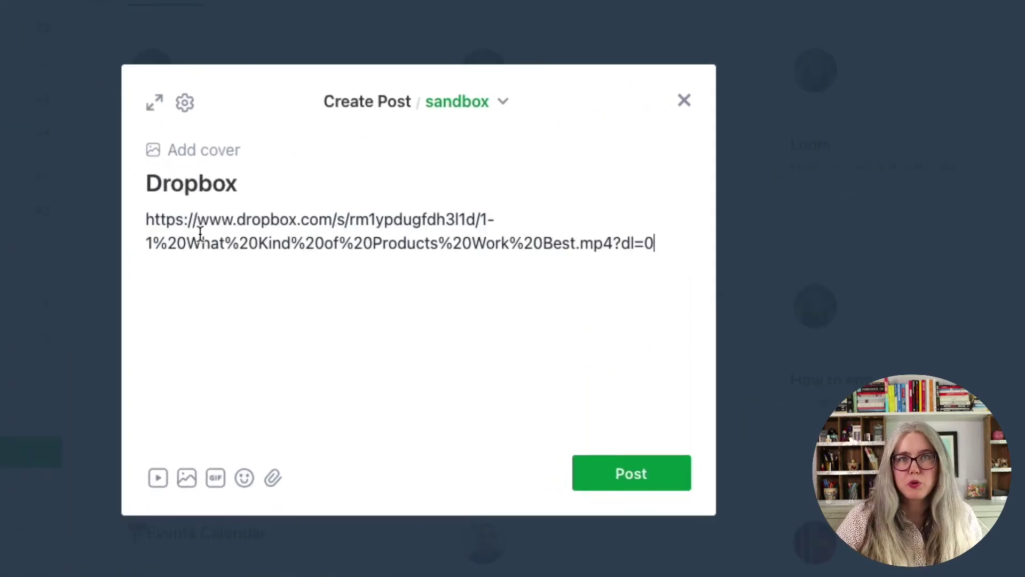
# Step: Add a new line after the pasted Dropbox URL so Circle turns it into an embed
pyautogui.press('Return')
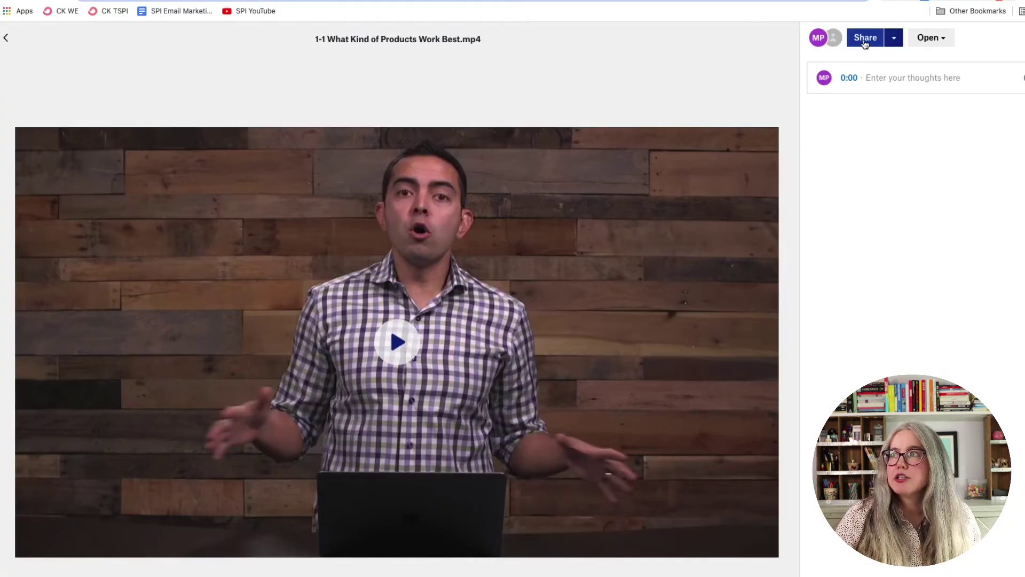
# Step: Check the 1-1 video's share settings without changes and copy its view-only link
pyautogui.click(865, 40)
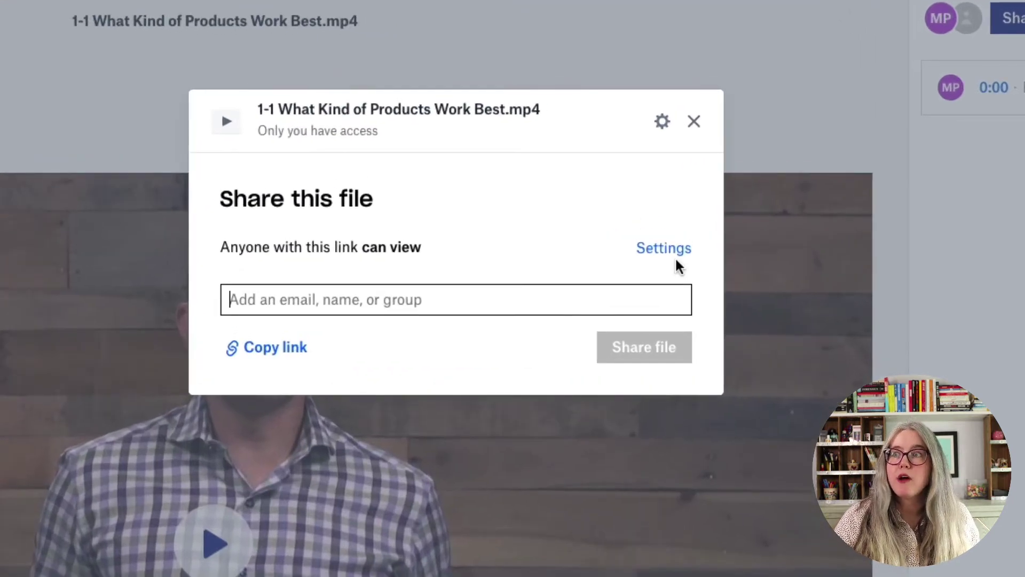
pyautogui.click(666, 251)
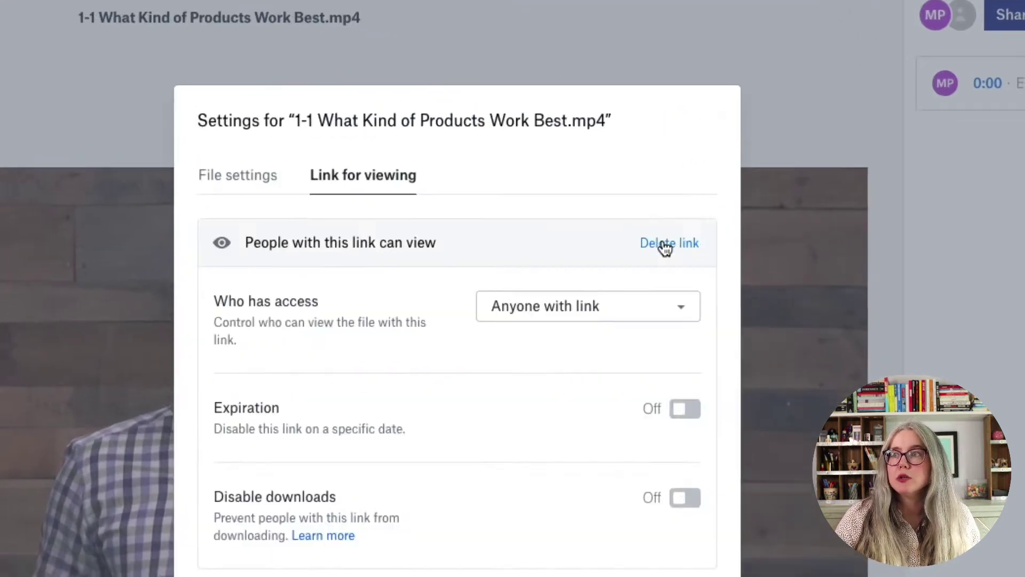
pyautogui.click(586, 521)
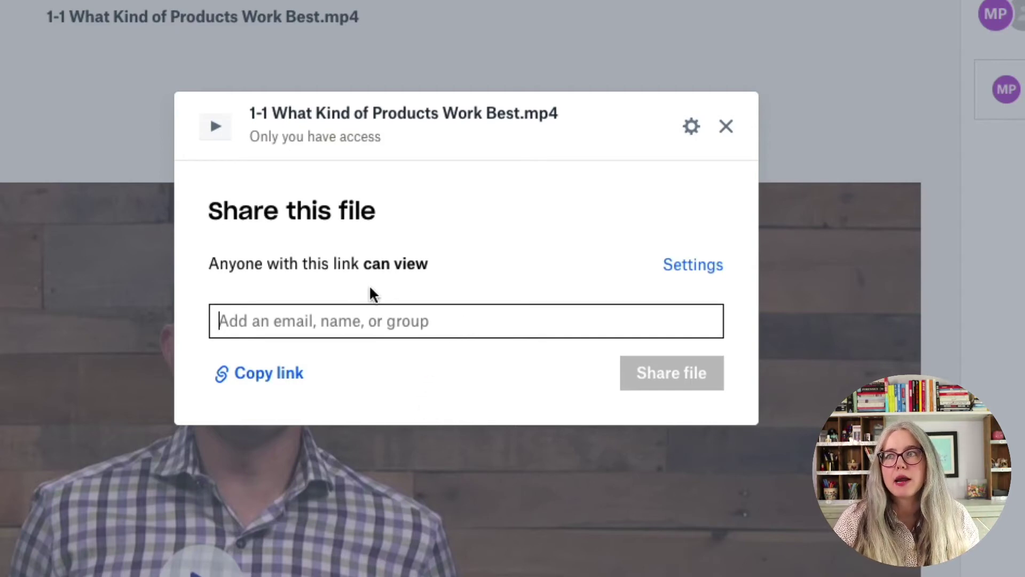
pyautogui.click(262, 384)
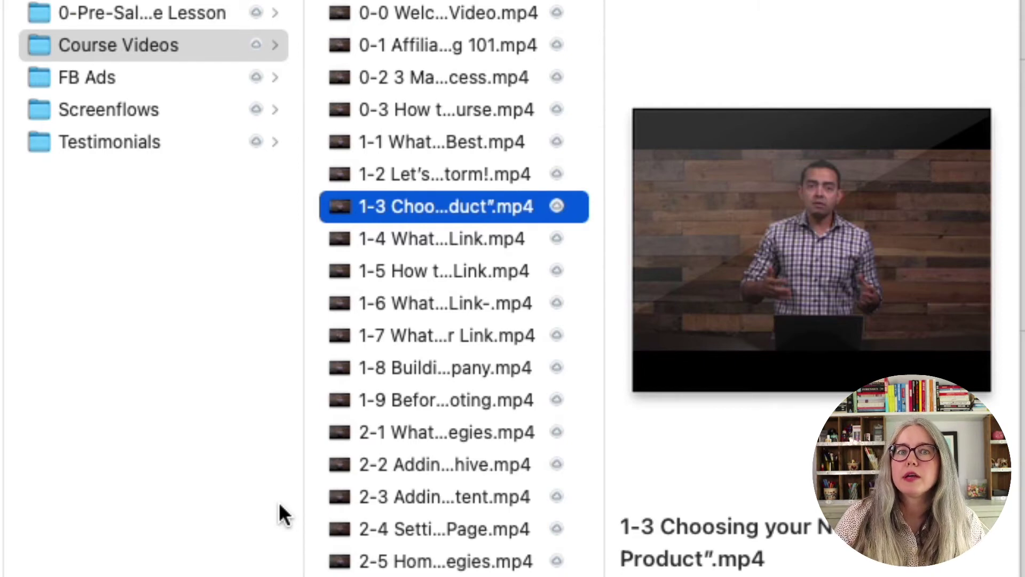
# Step: Copy Dropbox links for the 1-3 and 1-1 videos, then publish the 'Dropbox' sandbox post
pyautogui.rightClick(422, 204)
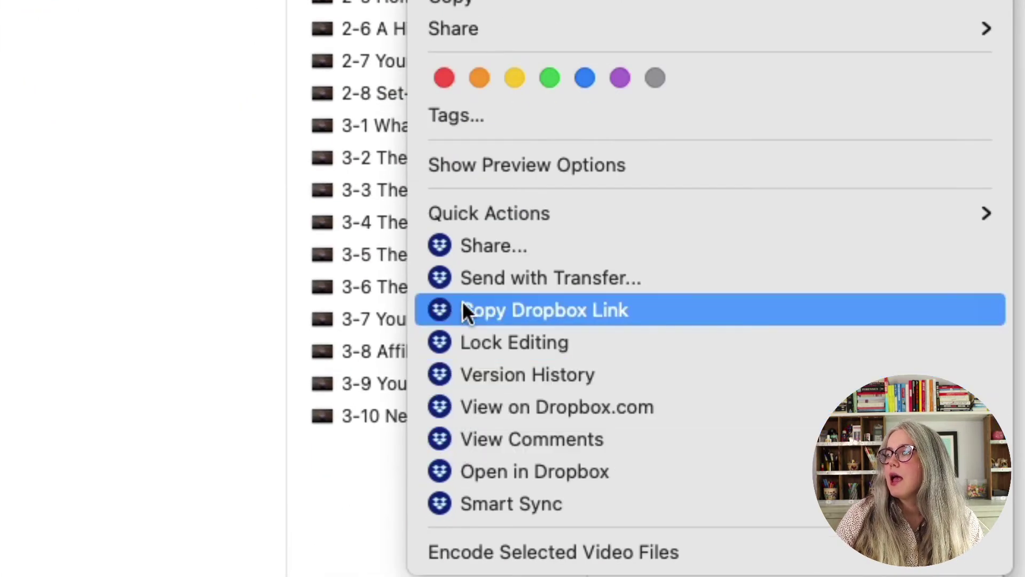
pyautogui.click(463, 310)
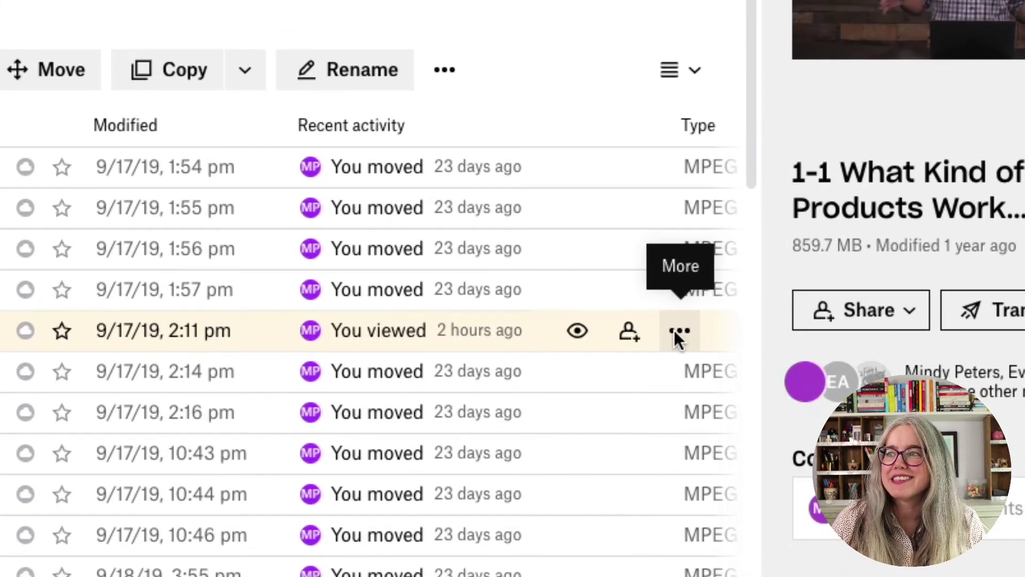
pyautogui.click(676, 331)
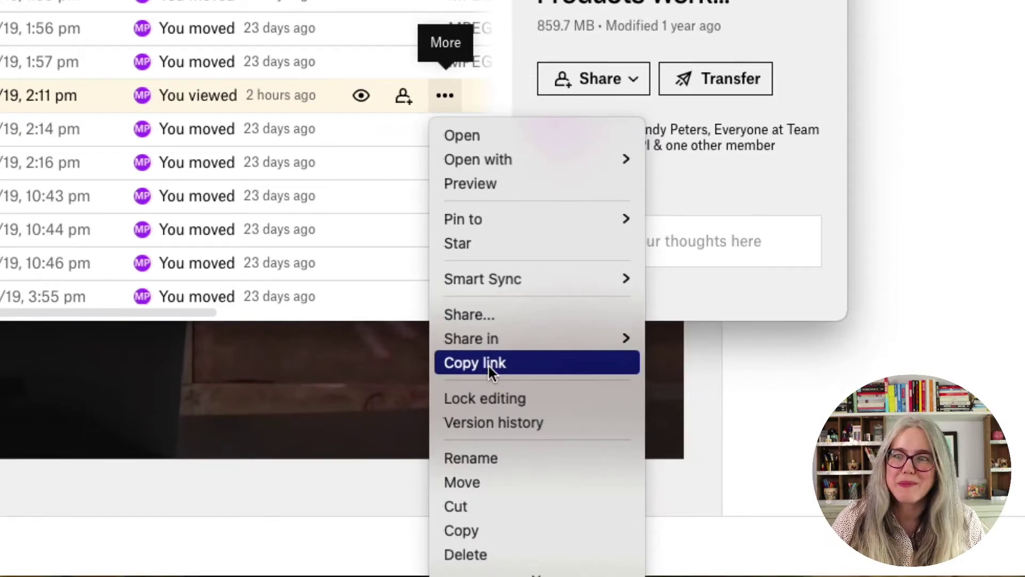
pyautogui.click(488, 365)
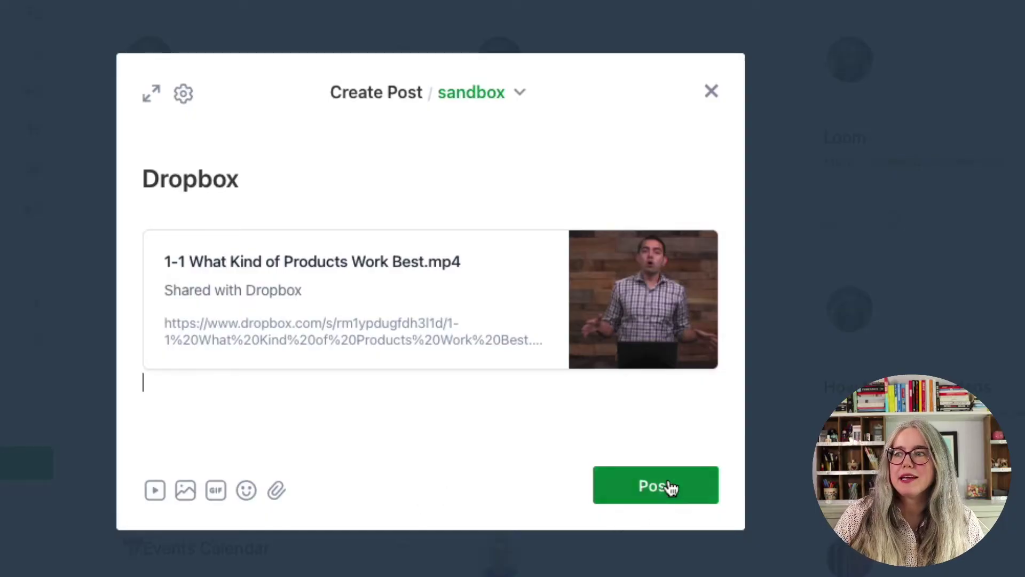
pyautogui.click(653, 487)
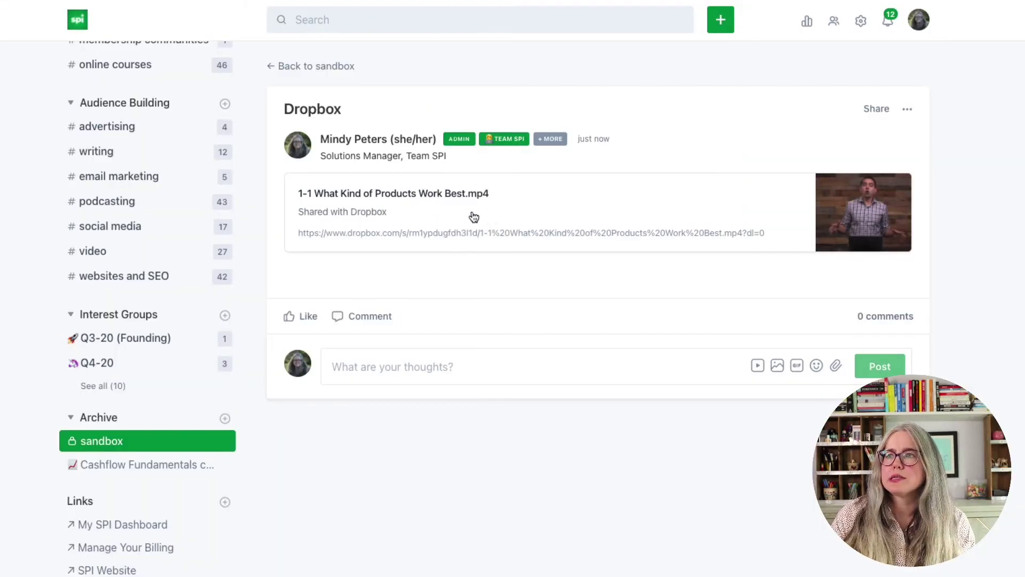